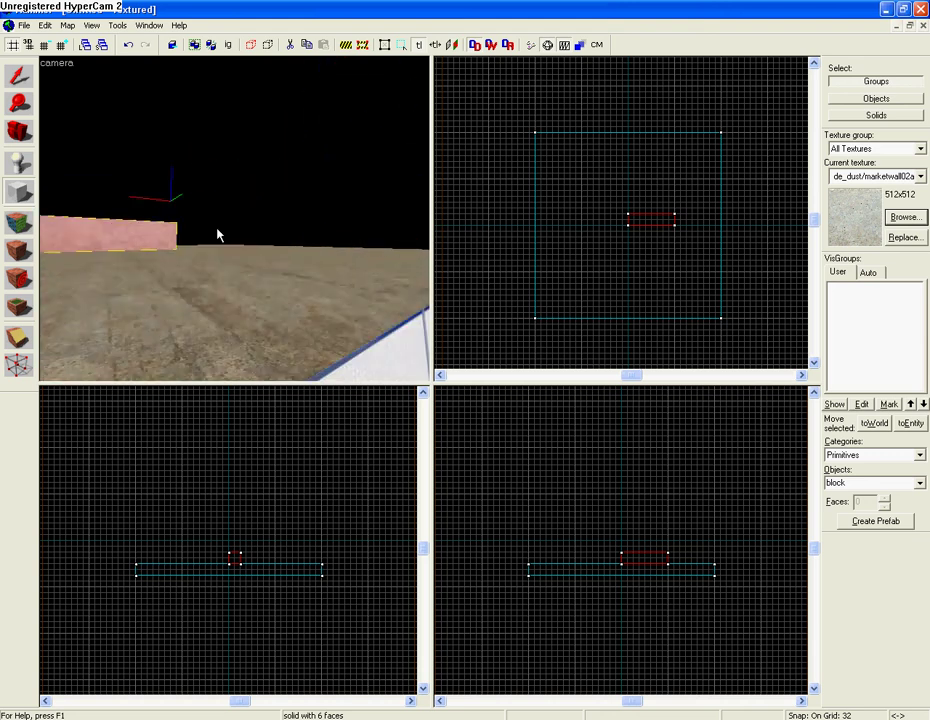
{"action": "key", "text": "Down"}
- Fly the 3D camera to face the pink block's long side and pick the Clipping tool
{"action": "key", "text": "Left"}
{"action": "key", "text": "Left"}
{"action": "key", "text": "Left"}
{"action": "key", "text": "Up"}
{"action": "key", "text": "Up"}
{"action": "key", "text": "Left"}
{"action": "key", "text": "Right"}
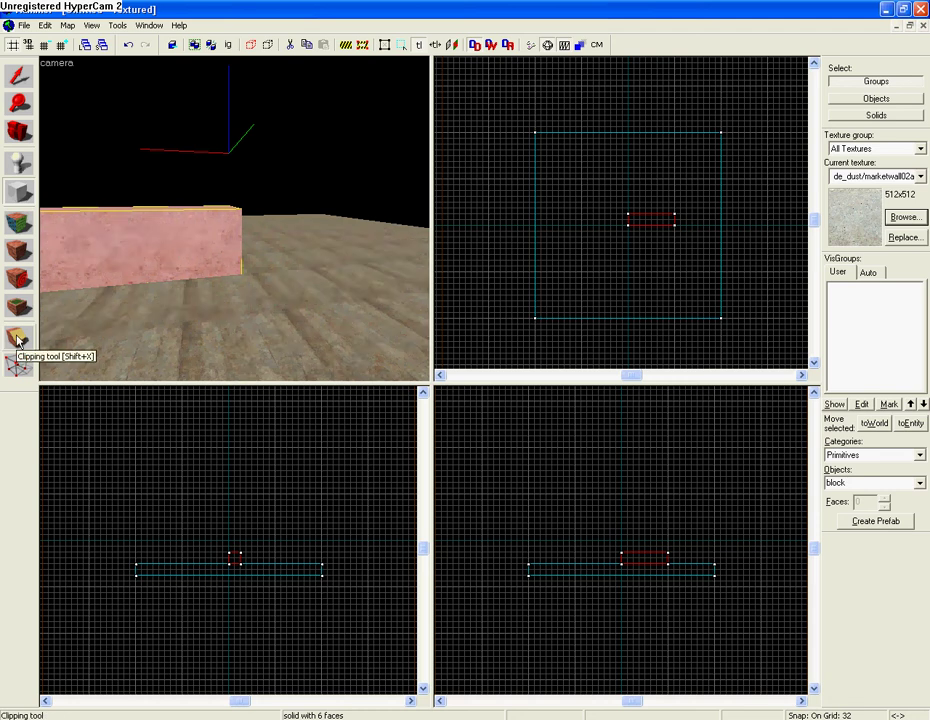
{"action": "left_click", "coordinate": [18, 340]}
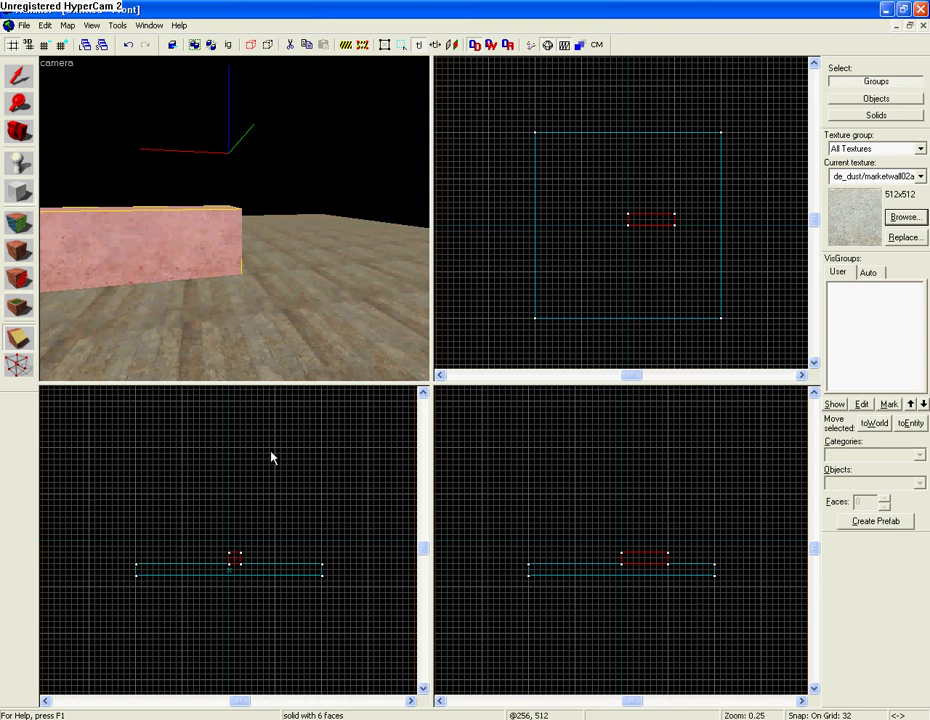
{"action": "scroll", "coordinate": [203, 554], "scroll_direction": "up", "scroll_amount": 5}
{"action": "scroll", "coordinate": [286, 602], "scroll_direction": "up", "scroll_amount": 1}
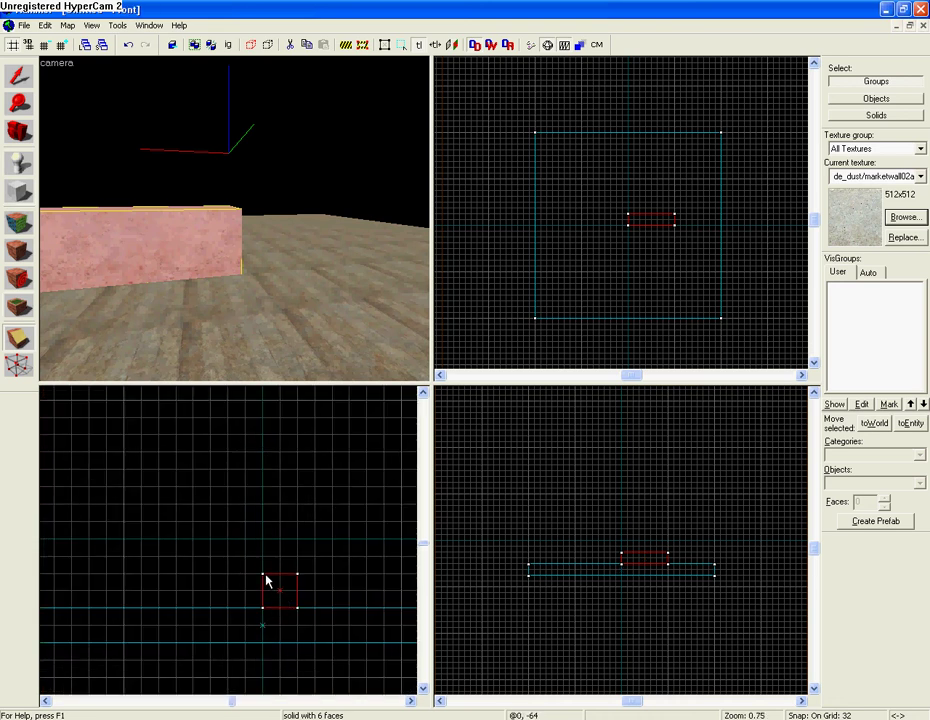
{"action": "left_click_drag", "start_coordinate": [263, 575], "coordinate": [298, 610]}
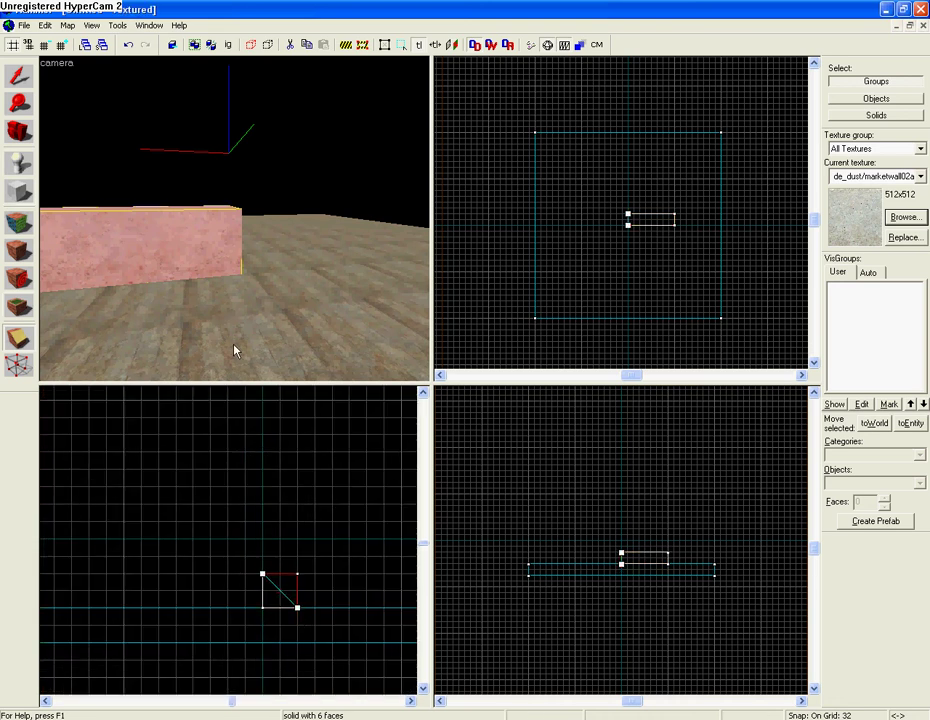
{"action": "key", "text": "Left"}
{"action": "key", "text": "Left"}
{"action": "key", "text": "Left"}
{"action": "key", "text": "Up"}
{"action": "key", "text": "Up"}
{"action": "key", "text": "Left"}
{"action": "key", "text": "Right"}
{"action": "key", "text": "Right"}
{"action": "key", "text": "Right"}
{"action": "key", "text": "Left"}
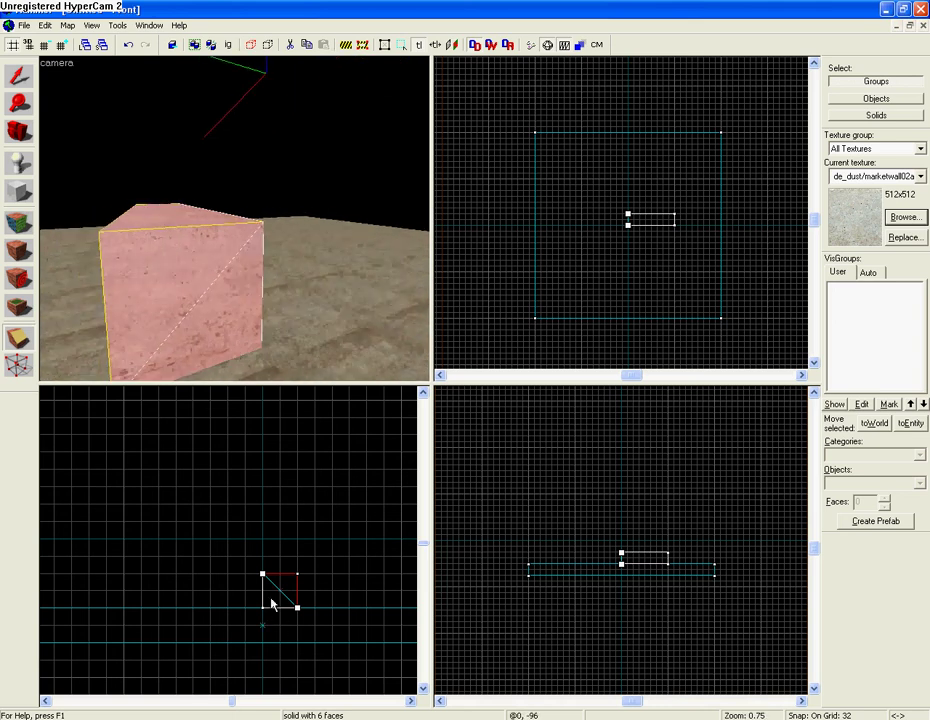
{"action": "key", "text": "Return"}
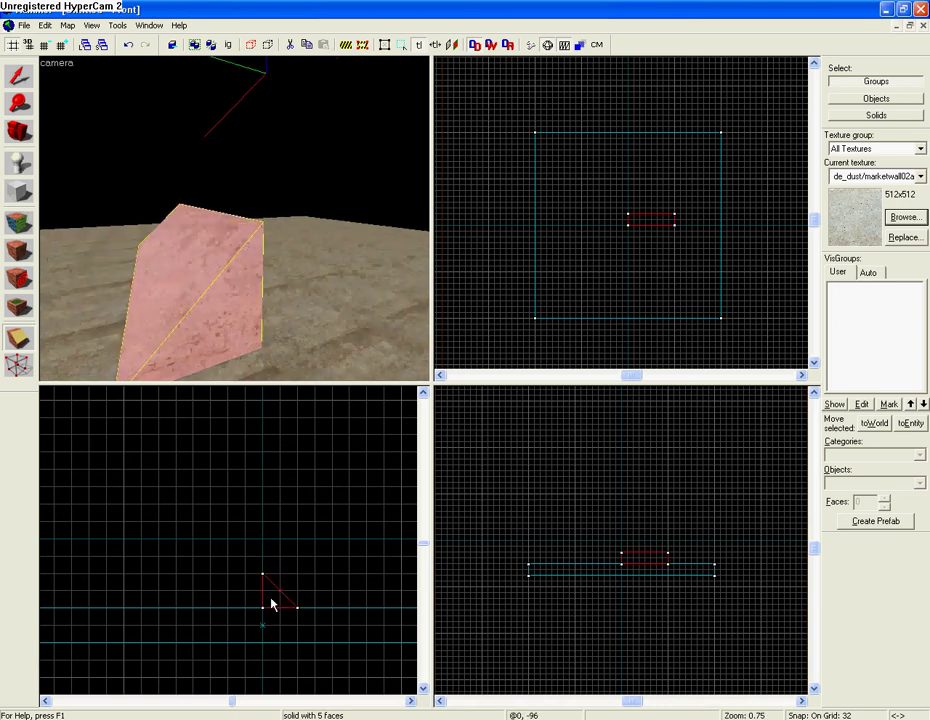
{"action": "key", "text": "ctrl+z"}
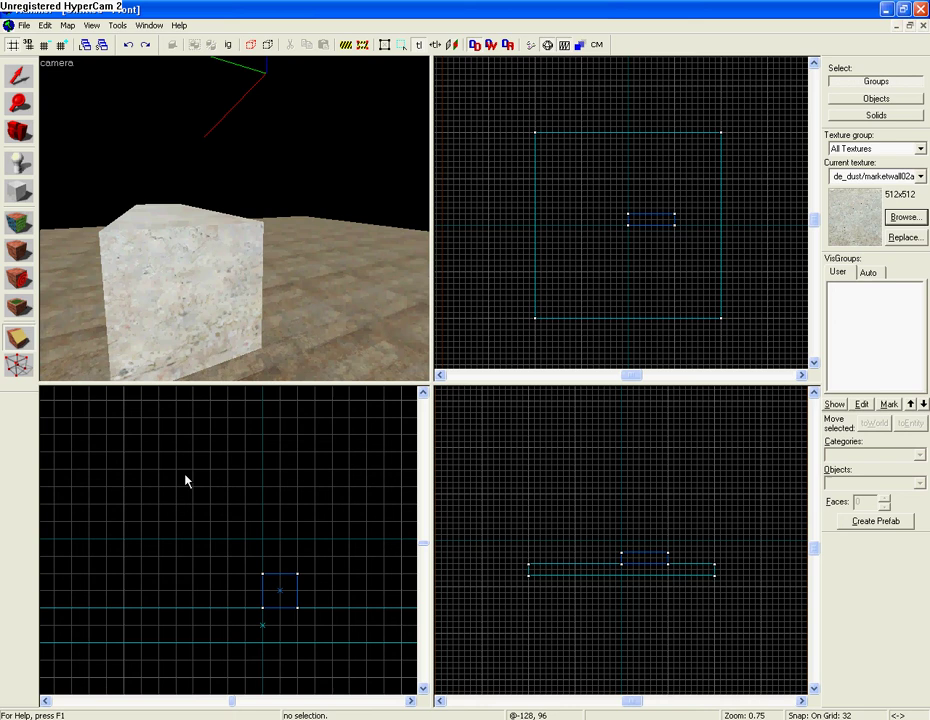
- Clip the block corner to corner into a wedge, then undo the cut
{"action": "left_click", "coordinate": [18, 76]}
{"action": "left_click", "coordinate": [241, 290]}
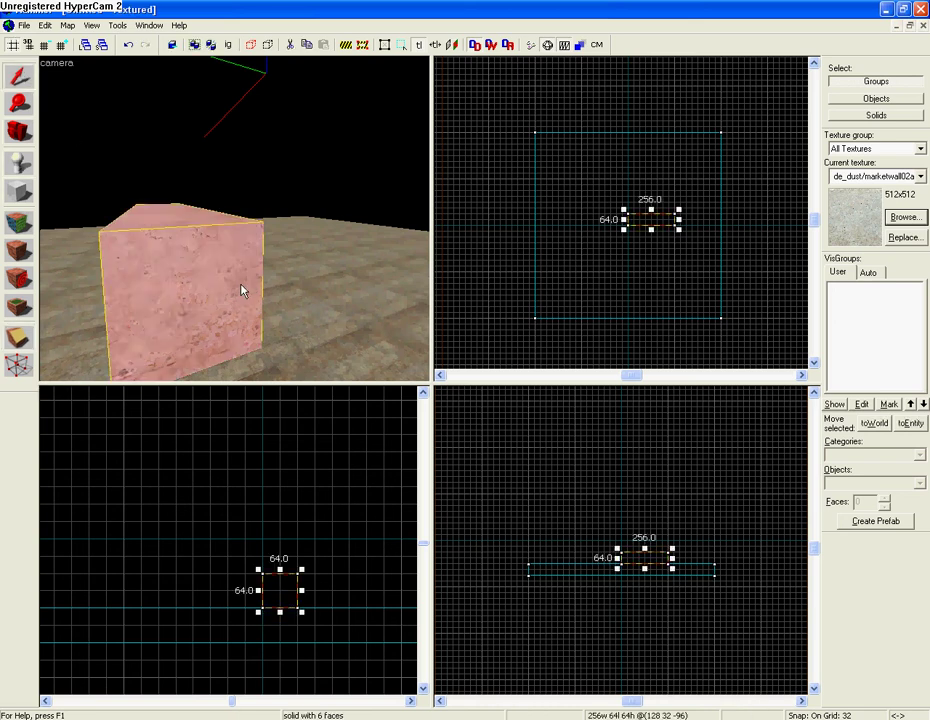
{"action": "left_click", "coordinate": [18, 338]}
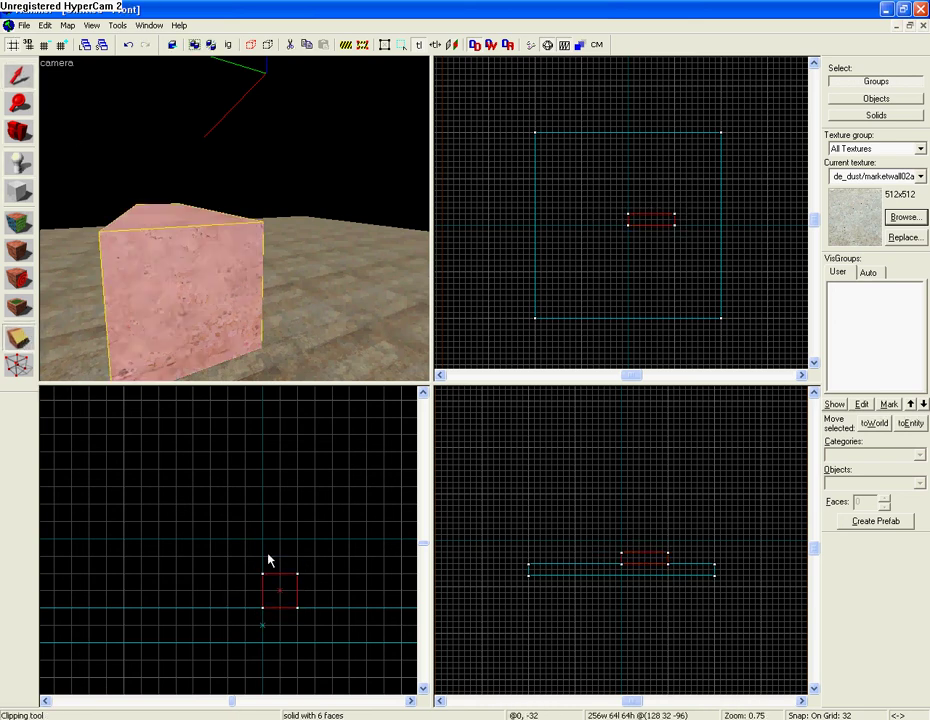
{"action": "left_click_drag", "start_coordinate": [295, 579], "coordinate": [260, 608]}
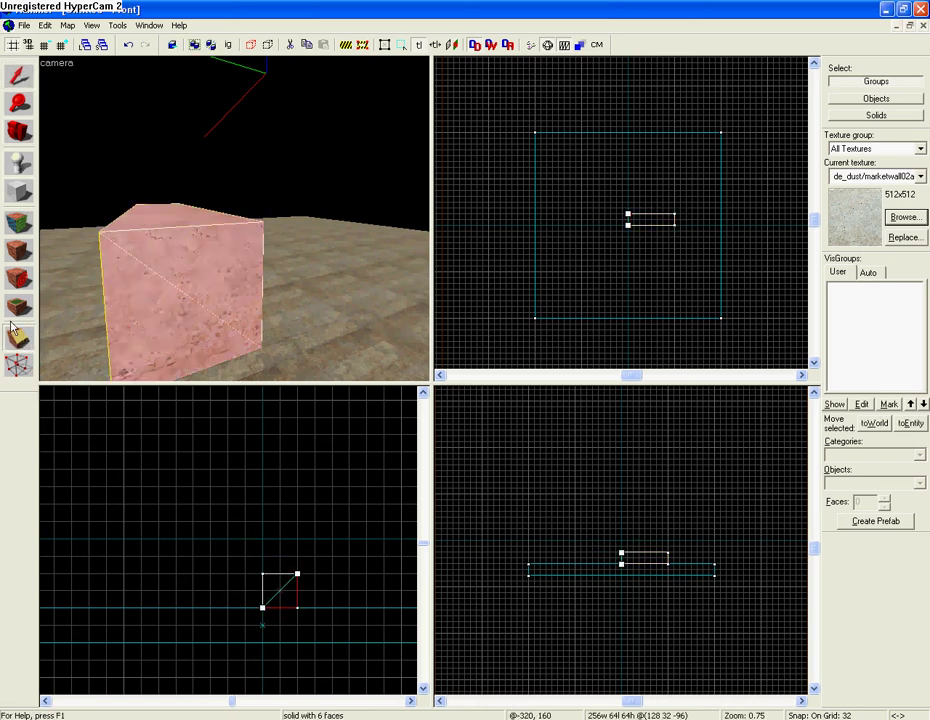
{"action": "key", "text": "Return"}
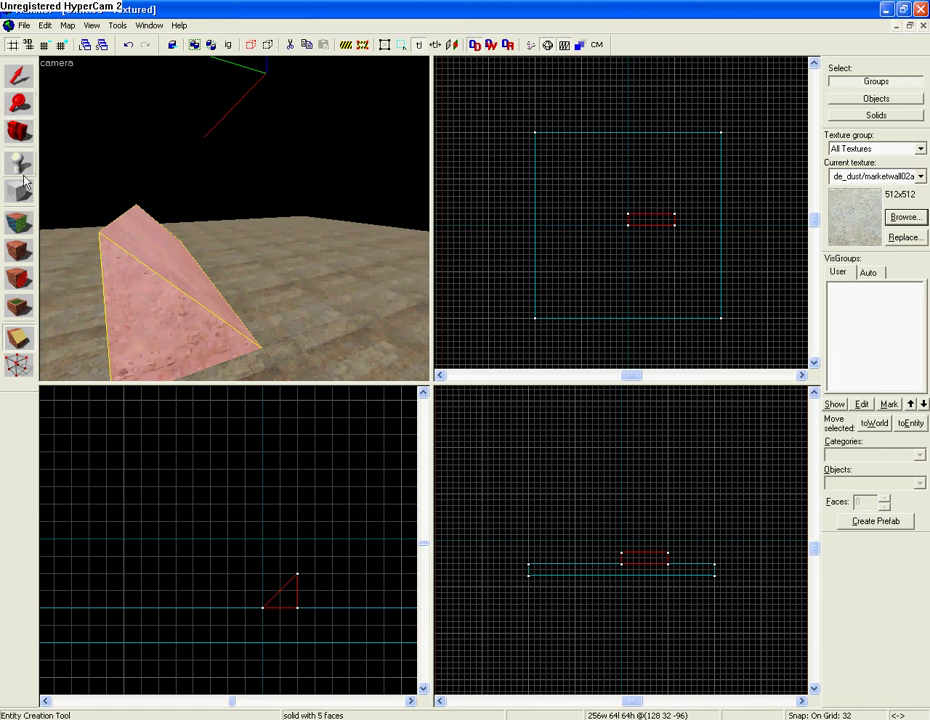
{"action": "key", "text": "ctrl+z"}
- Reselect the block and split it along a diagonal clip line into two halves
{"action": "left_click", "coordinate": [181, 280]}
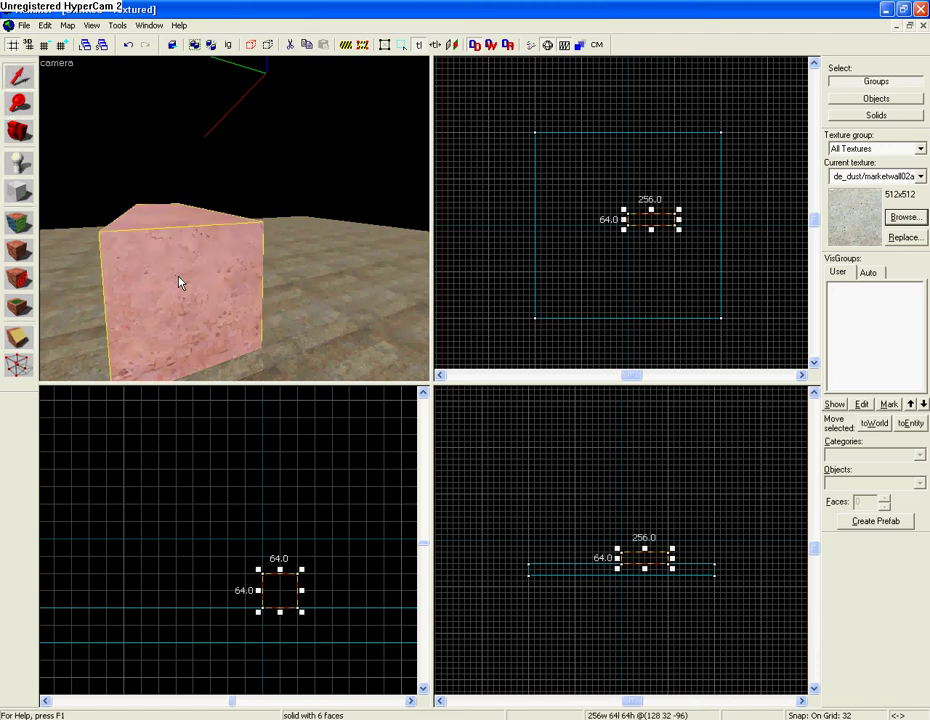
{"action": "left_click", "coordinate": [18, 337]}
{"action": "left_click_drag", "start_coordinate": [297, 582], "coordinate": [263, 607]}
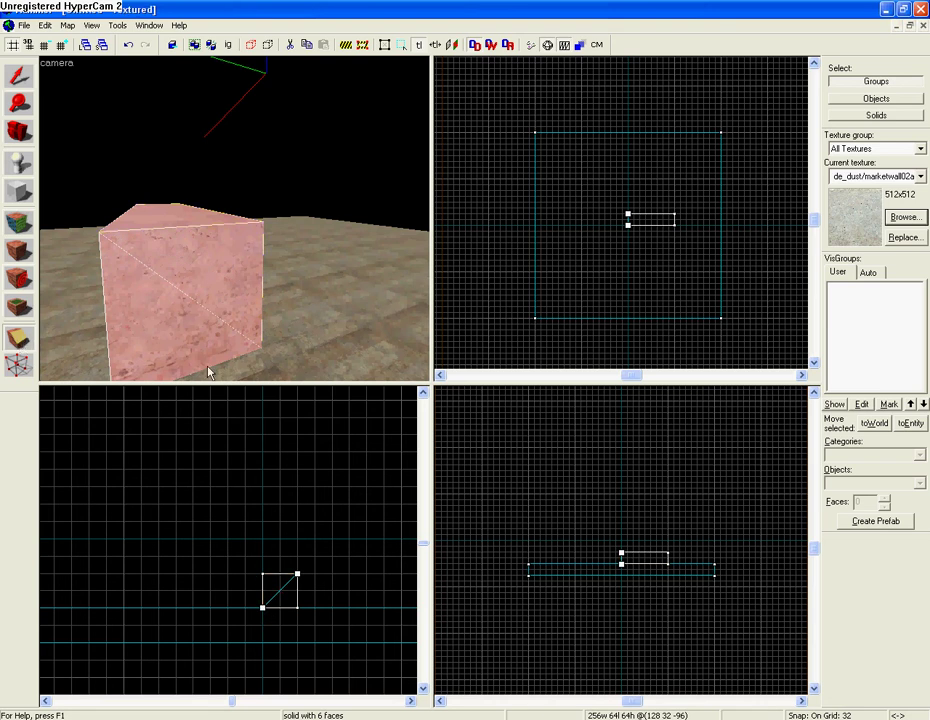
{"action": "key", "text": "Return"}
- Select the two wedge halves and drag them back toward the block's position
{"action": "left_click", "coordinate": [18, 75]}
{"action": "left_click", "coordinate": [228, 276]}
{"action": "left_click_drag", "start_coordinate": [670, 210], "coordinate": [673, 197]}
{"action": "left_click", "coordinate": [181, 307]}
{"action": "mouse_move", "coordinate": [295, 588]}
{"action": "left_mouse_down"}
{"action": "mouse_move", "coordinate": [277, 519]}
{"action": "mouse_move", "coordinate": [305, 537]}
{"action": "left_mouse_up"}
{"action": "left_click_drag", "start_coordinate": [253, 100], "coordinate": [253, 100]}
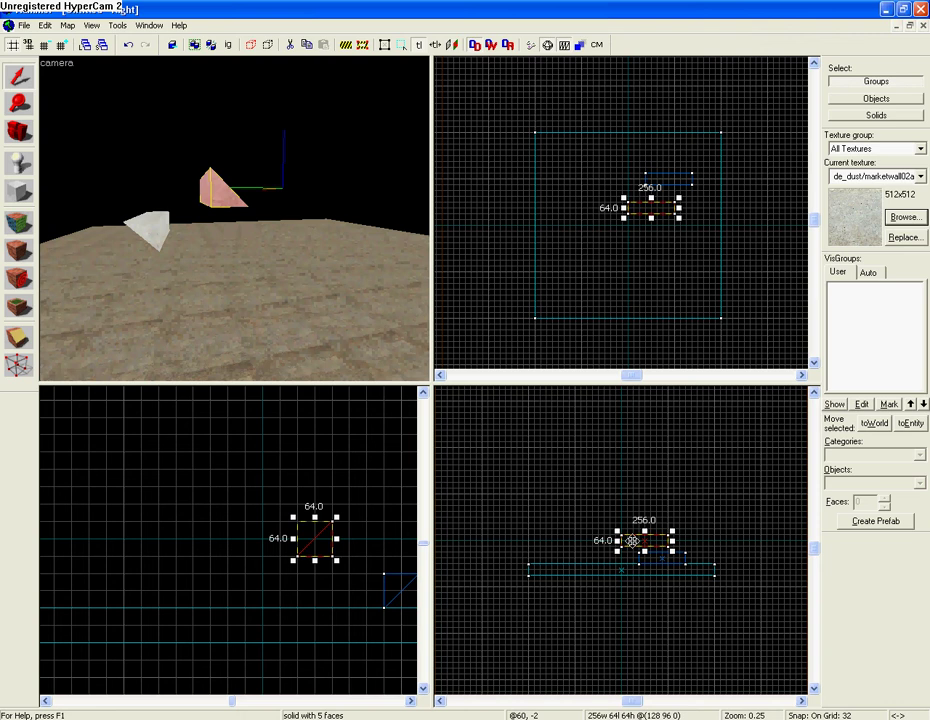
{"action": "left_click_drag", "start_coordinate": [632, 541], "coordinate": [651, 558]}
{"action": "left_click_drag", "start_coordinate": [673, 208], "coordinate": [672, 180]}
- Group the two wedges with Ctrl+G, nudge the group into place, and deselect it
{"action": "scroll", "coordinate": [181, 257], "scroll_direction": "up", "scroll_amount": 5}
{"action": "key", "text": "ctrl+g"}
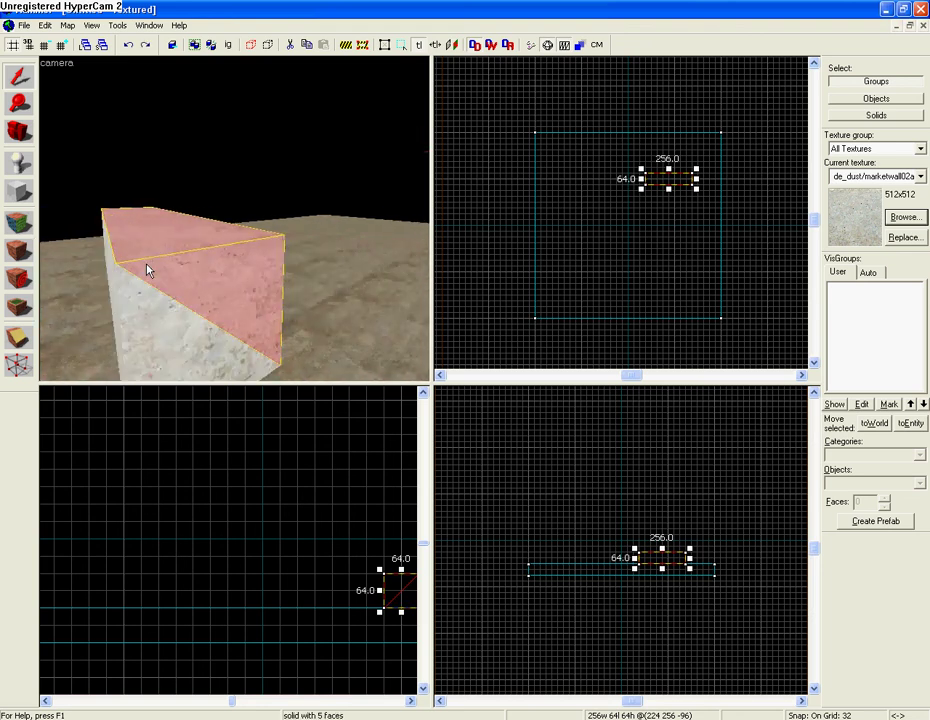
{"action": "key", "text": "Down"}
{"action": "key", "text": "Down"}
{"action": "key", "text": "Down"}
{"action": "key", "text": "Left"}
{"action": "key", "text": "Left"}
{"action": "key", "text": "Left"}
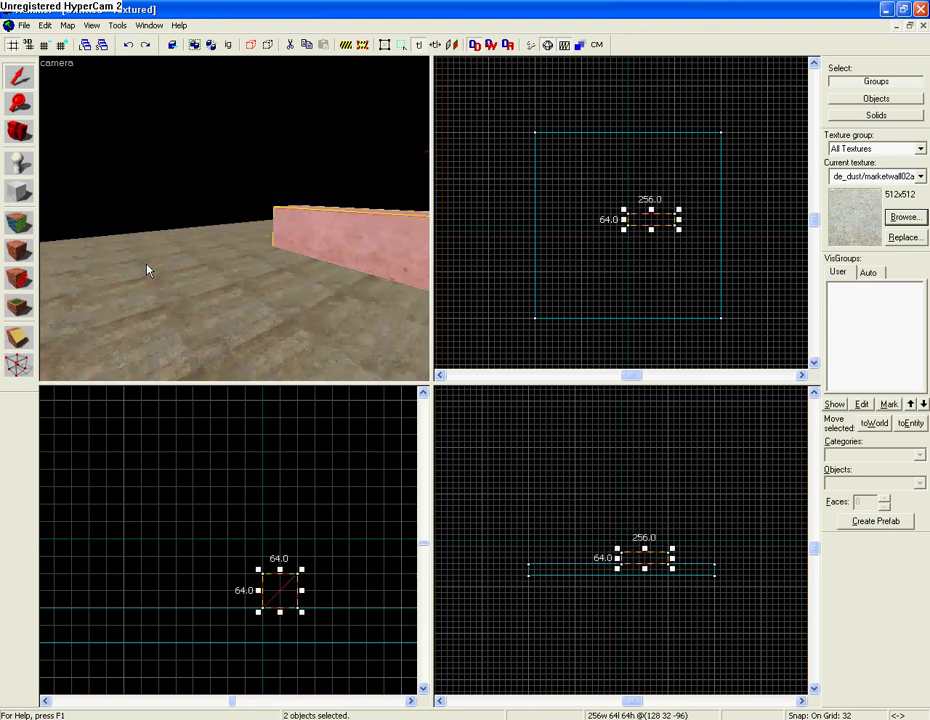
{"action": "key", "text": "Escape"}
{"action": "key", "text": "Right"}
{"action": "key", "text": "Right"}
{"action": "key", "text": "Right"}
{"action": "key", "text": "Right"}
{"action": "key", "text": "Right"}
{"action": "key", "text": "Up"}
{"action": "key", "text": "Left"}
{"action": "key", "text": "Left"}
{"action": "key", "text": "Up"}
{"action": "key", "text": "Up"}
{"action": "key", "text": "Down"}
{"action": "key", "text": "Down"}
{"action": "key", "text": "Right"}
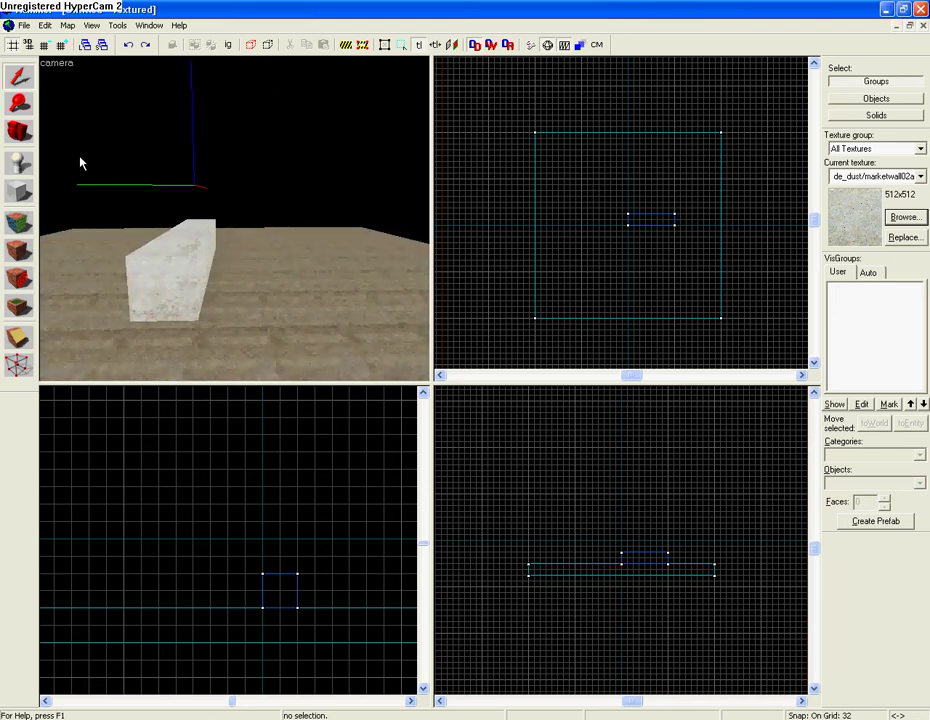
- Select the block and stretch it to 192 units tall
{"action": "left_click", "coordinate": [155, 245]}
{"action": "key", "text": "Escape"}
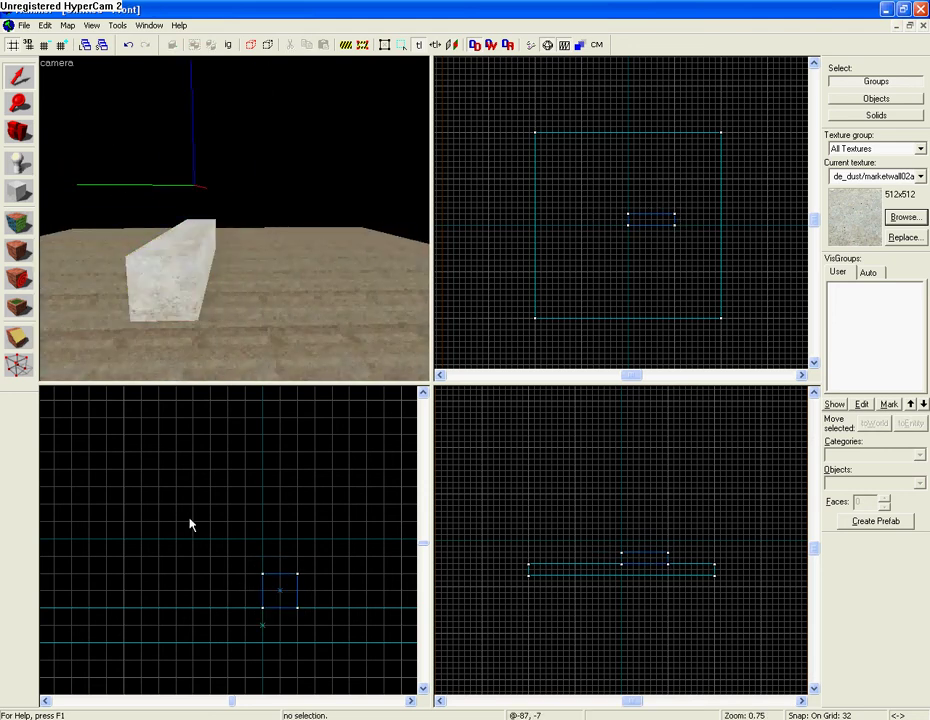
{"action": "key", "text": "ctrl+a"}
{"action": "left_click_drag", "start_coordinate": [286, 573], "coordinate": [280, 499]}
{"action": "key", "text": "Up"}
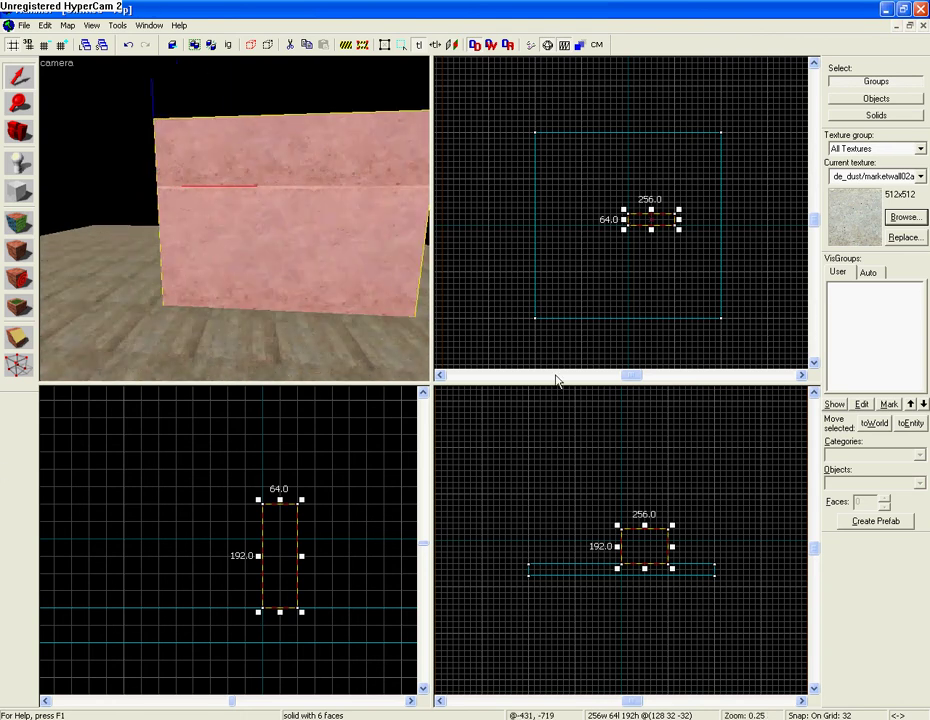
- Slice off the block's top-left corner with a clip line
{"action": "left_click", "coordinate": [15, 345]}
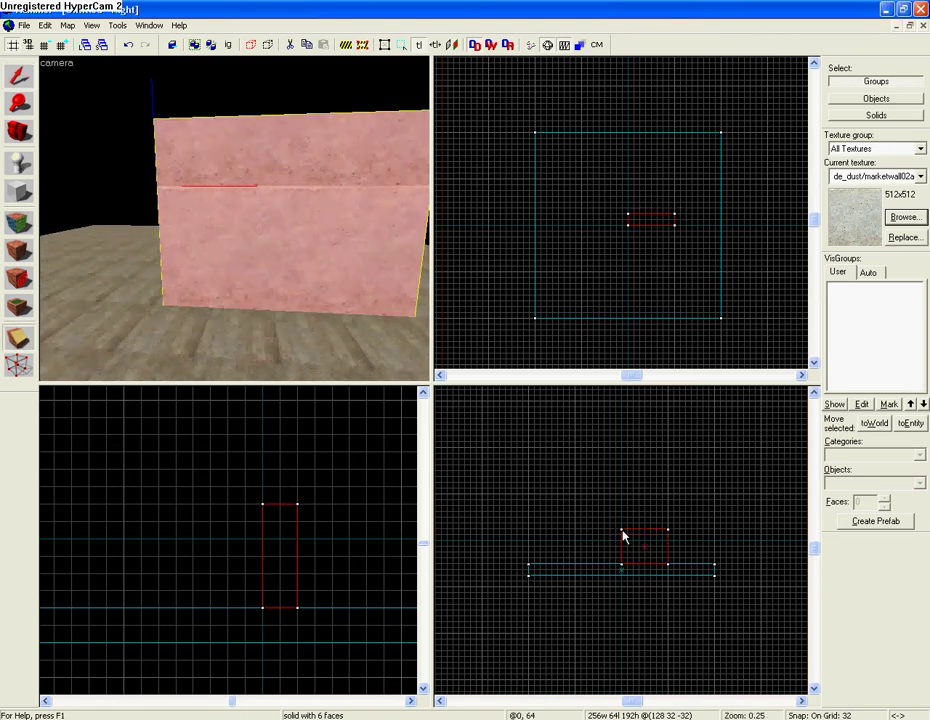
{"action": "mouse_move", "coordinate": [622, 537]}
{"action": "left_mouse_down"}
{"action": "mouse_move", "coordinate": [639, 566]}
{"action": "mouse_move", "coordinate": [626, 530]}
{"action": "mouse_move", "coordinate": [621, 541]}
{"action": "left_mouse_up"}
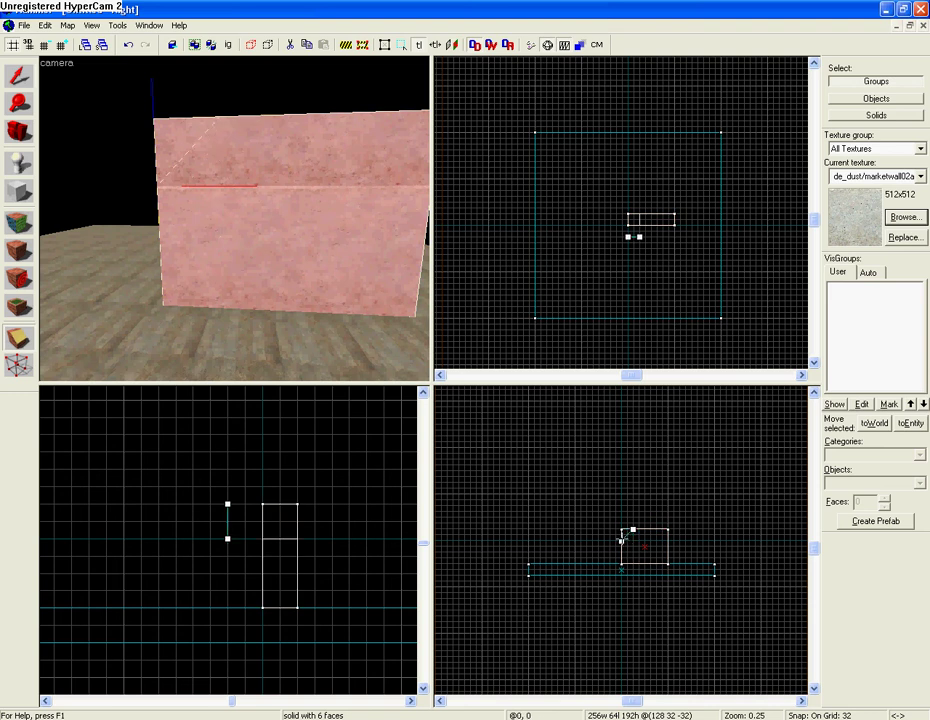
{"action": "key", "text": "shift+x"}
{"action": "key", "text": "shift+x"}
{"action": "key", "text": "shift+x"}
{"action": "key", "text": "Return"}
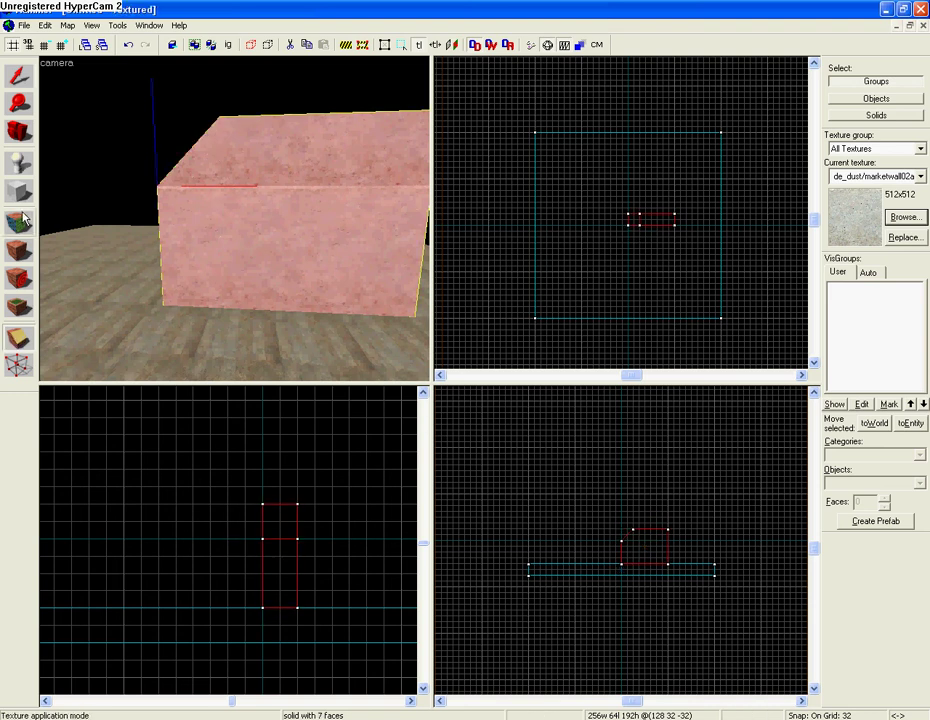
{"action": "left_click", "coordinate": [17, 364]}
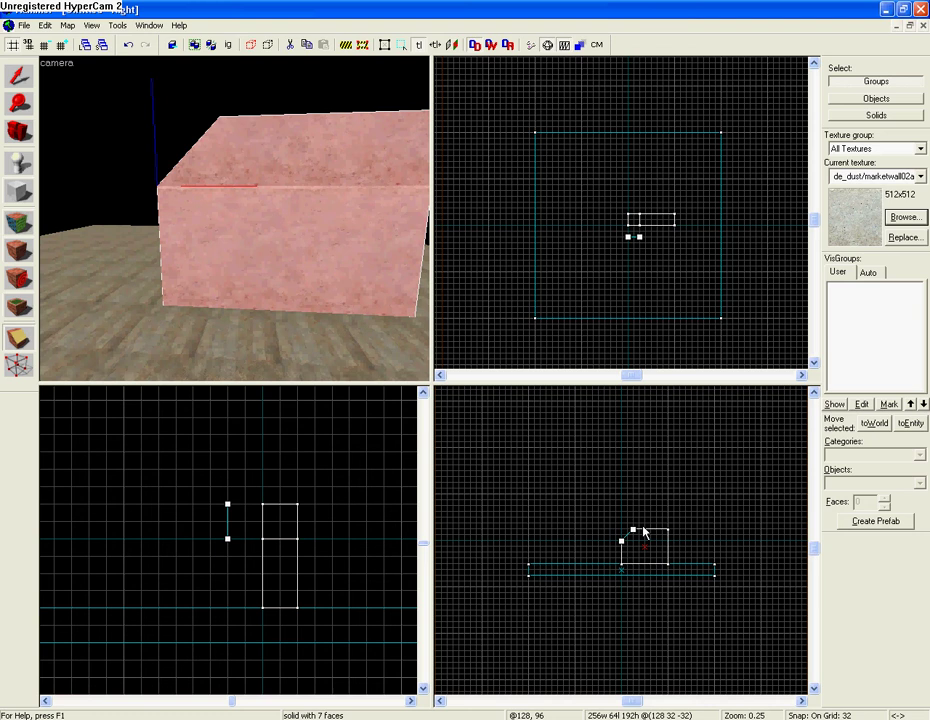
- Lower one top vertex of the block and split the tall block into two pieces
{"action": "left_click_drag", "start_coordinate": [632, 529], "coordinate": [646, 565]}
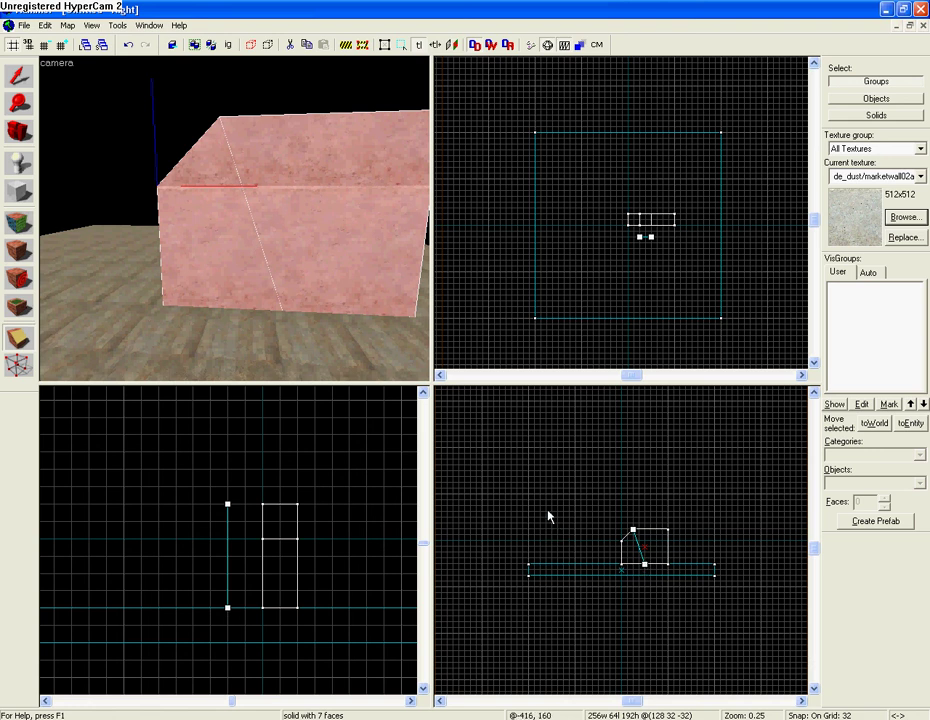
{"action": "left_click", "coordinate": [20, 344]}
{"action": "key", "text": "Return"}
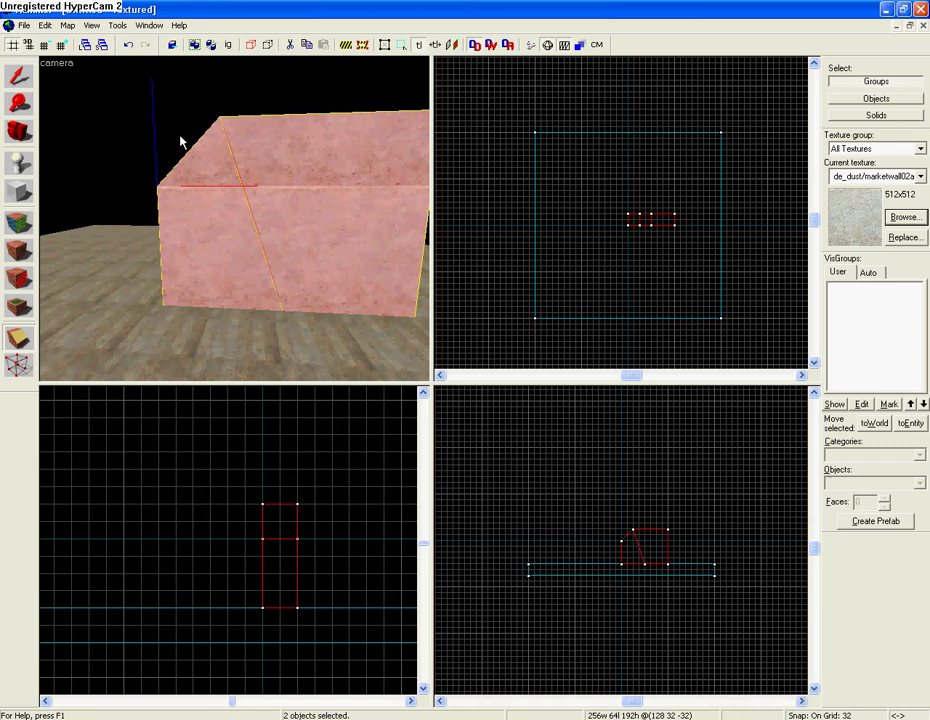
- Cut the right piece along a slanted clip line, keeping both halves
{"action": "left_click", "coordinate": [292, 178]}
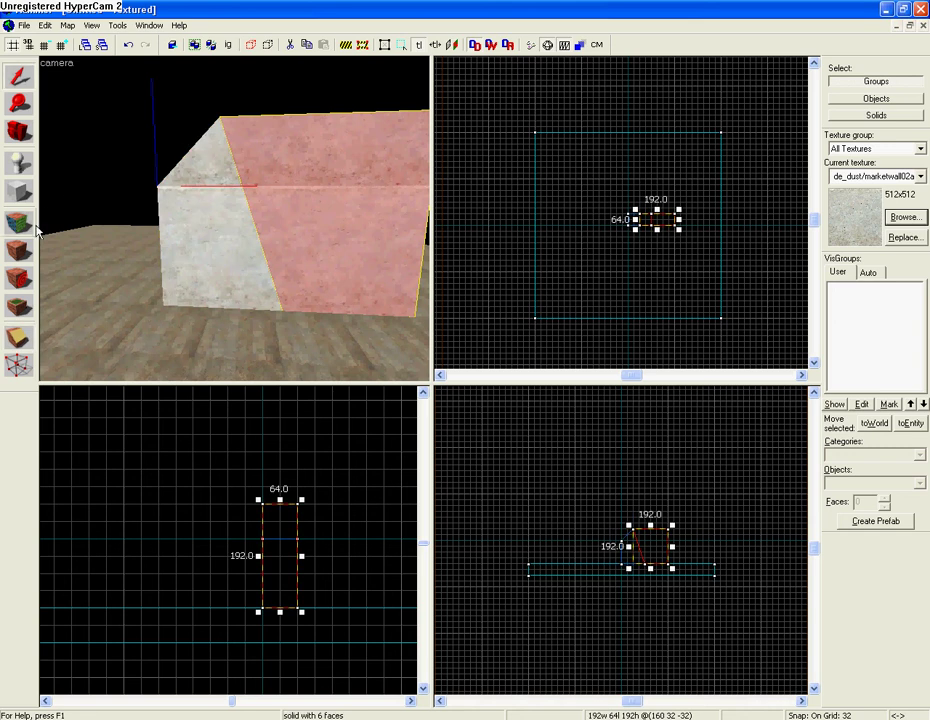
{"action": "left_click", "coordinate": [18, 337]}
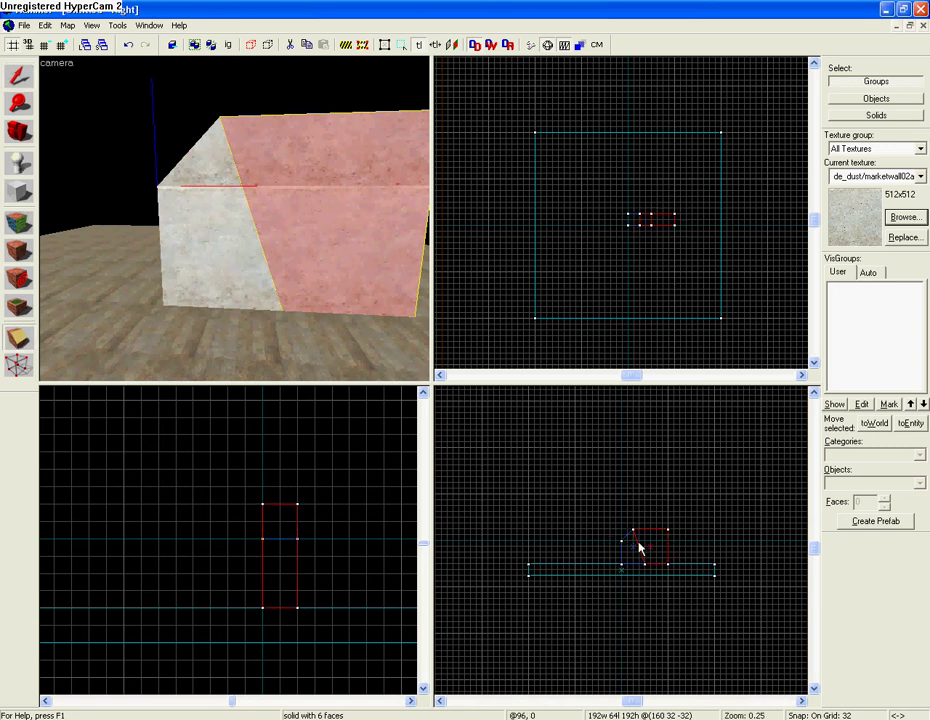
{"action": "left_click_drag", "start_coordinate": [640, 547], "coordinate": [650, 537]}
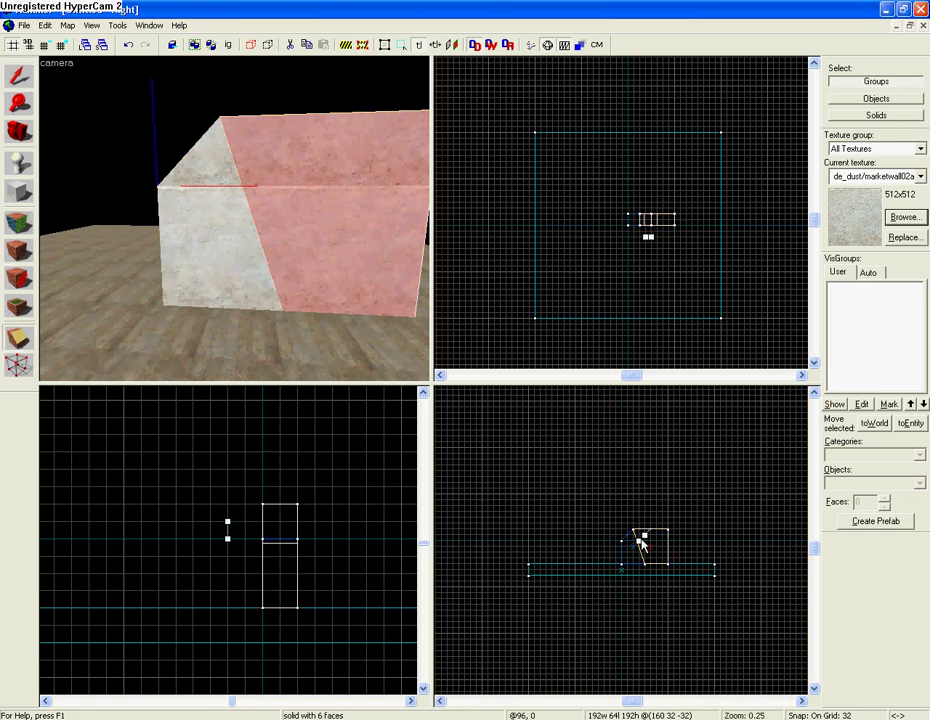
{"action": "left_click", "coordinate": [18, 338]}
{"action": "key", "text": "Return"}
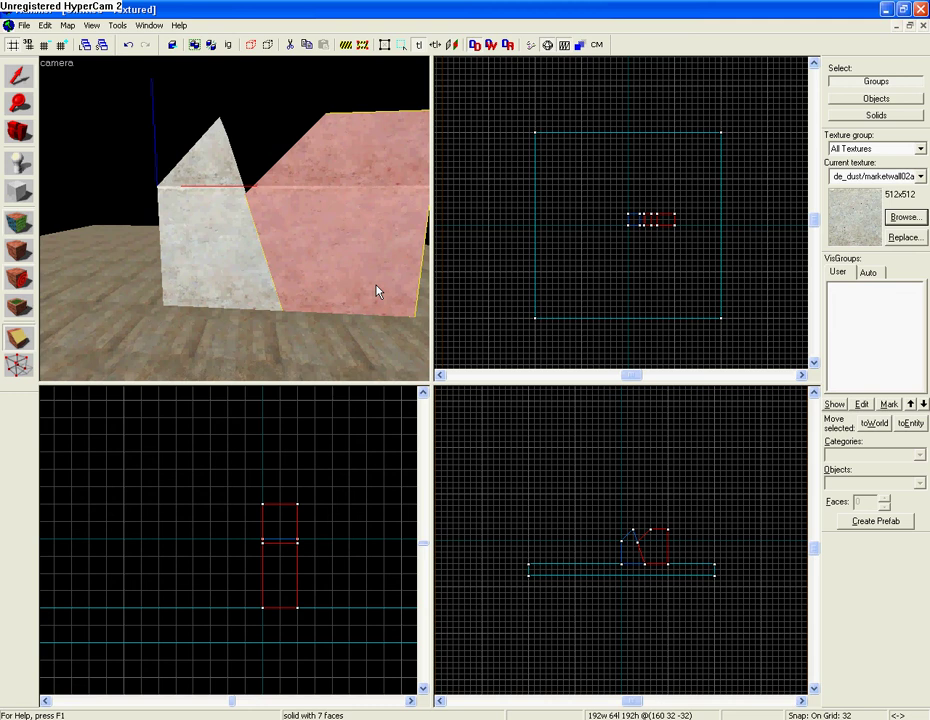
- Group both slanted pieces with Ctrl+G and inspect them from several angles
{"action": "left_click", "coordinate": [19, 76]}
{"action": "left_click", "coordinate": [338, 239]}
{"action": "key", "text": "ctrl+g"}
{"action": "key", "text": "Up"}
{"action": "key", "text": "Up"}
{"action": "key", "text": "Up"}
{"action": "key", "text": "Up"}
{"action": "key", "text": "Right"}
{"action": "key", "text": "Right"}
{"action": "key", "text": "Left"}
{"action": "key", "text": "Down"}
{"action": "key", "text": "Down"}
{"action": "key", "text": "Right"}
{"action": "key", "text": "Up"}
{"action": "key", "text": "Up"}
{"action": "key", "text": "Up"}
{"action": "key", "text": "Down"}
{"action": "key", "text": "Down"}
{"action": "key", "text": "Up"}
{"action": "key", "text": "Up"}
{"action": "key", "text": "Up"}
{"action": "key", "text": "Down"}
{"action": "key", "text": "Down"}
{"action": "key", "text": "Down"}
{"action": "key", "text": "Left"}
{"action": "key", "text": "Left"}
{"action": "key", "text": "Left"}
{"action": "key", "text": "Left"}
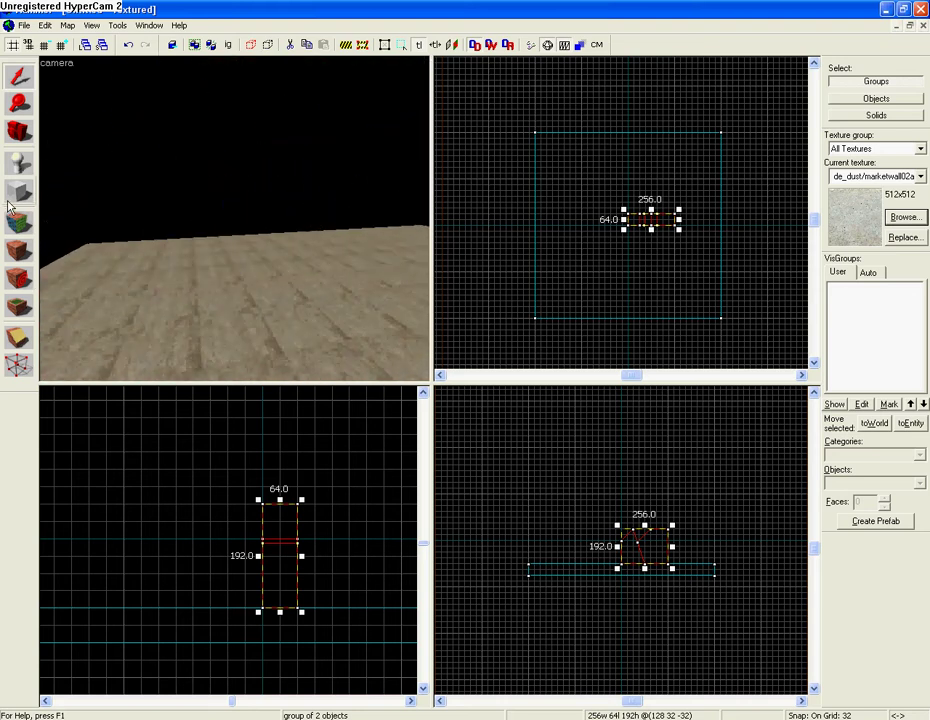
- Draw a long 320x64 wall block in the top view
{"action": "left_click", "coordinate": [15, 194]}
{"action": "left_click_drag", "start_coordinate": [558, 204], "coordinate": [619, 221]}
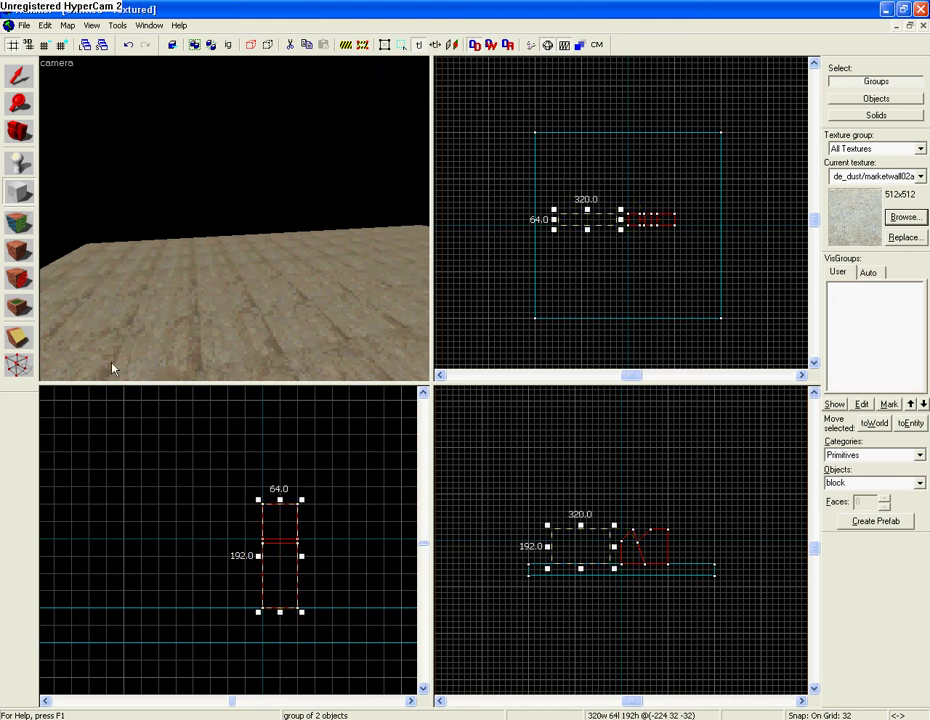
{"action": "key", "text": "Return"}
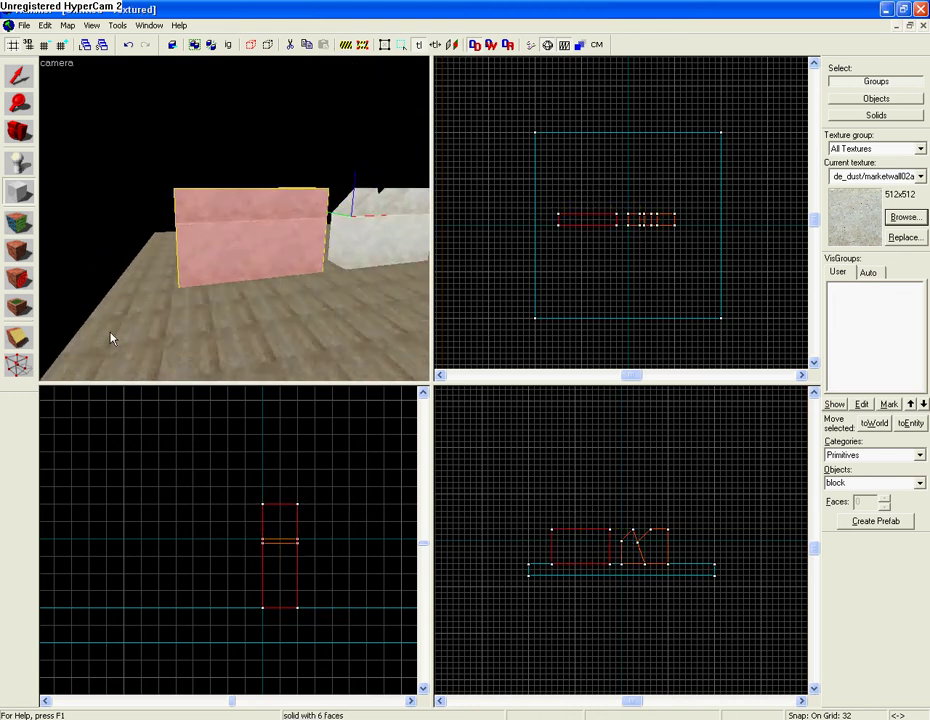
{"action": "key", "text": "Right"}
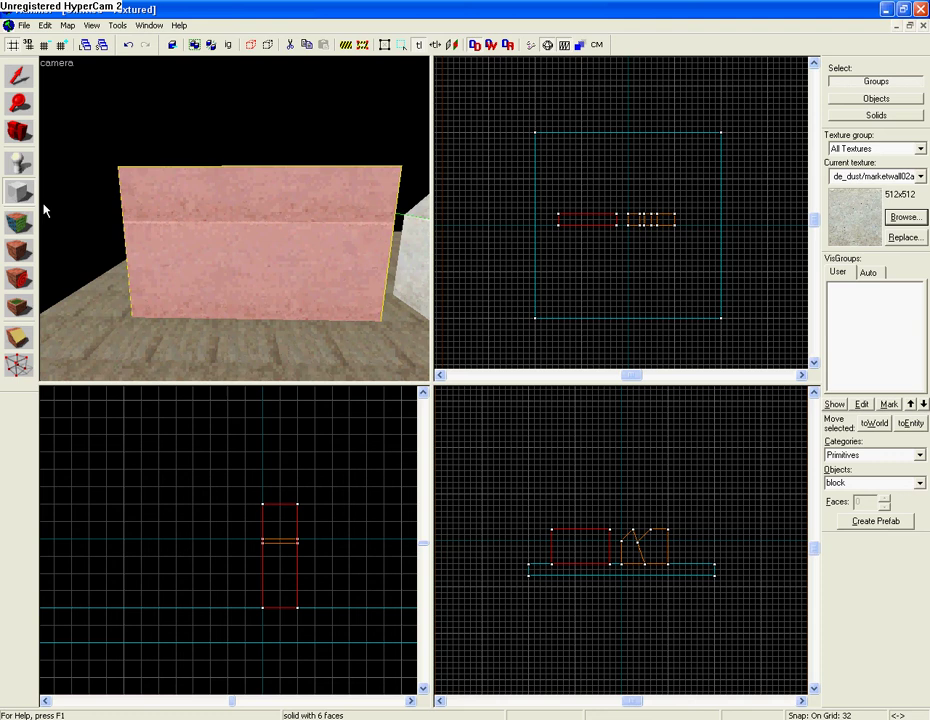
- Draw a 64x96x96 block beside the wall
{"action": "left_click_drag", "start_coordinate": [578, 235], "coordinate": [590, 246]}
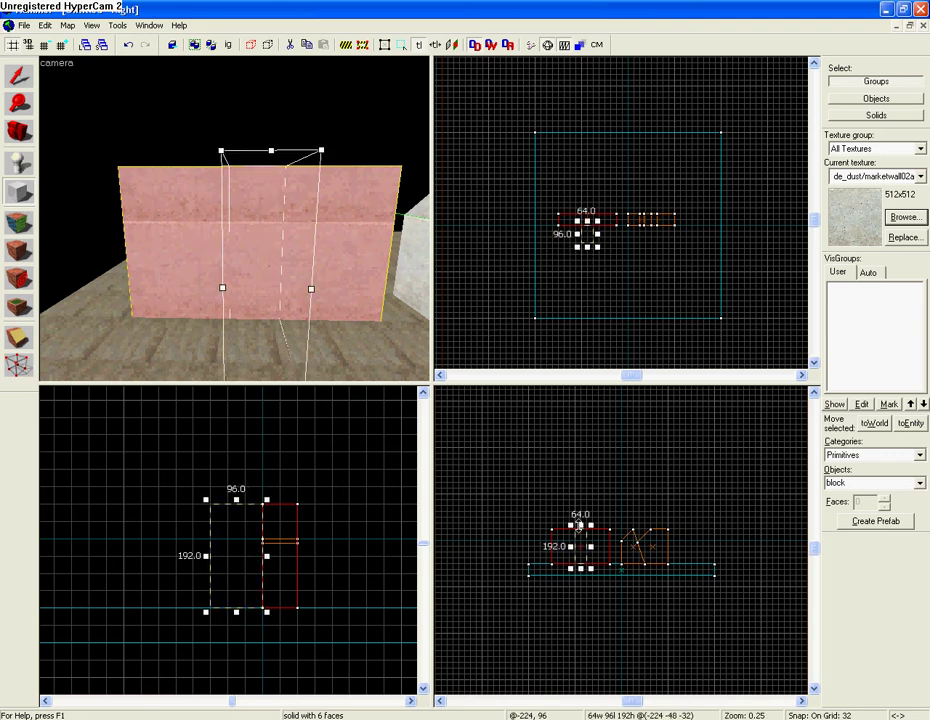
{"action": "left_click_drag", "start_coordinate": [579, 525], "coordinate": [579, 547]}
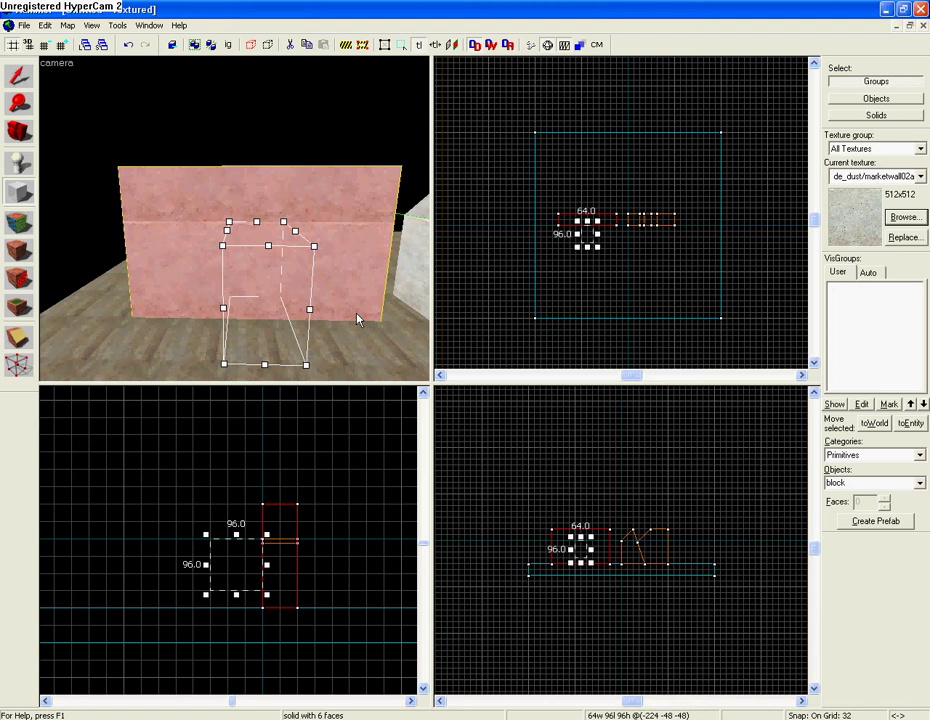
{"action": "key", "text": "Up"}
{"action": "key", "text": "Left"}
{"action": "key", "text": "Return"}
{"action": "key", "text": "Right"}
{"action": "key", "text": "Right"}
- Push the small block into the wall, then select the wall and the small block
{"action": "key", "text": "shift+s"}
{"action": "left_click_drag", "start_coordinate": [587, 233], "coordinate": [588, 222]}
{"action": "key", "text": "Right"}
{"action": "key", "text": "Down"}
{"action": "left_click", "coordinate": [181, 253]}
{"action": "key", "text": "Left"}
{"action": "key", "text": "Left"}
{"action": "left_click", "coordinate": [238, 301]}
{"action": "key", "text": "Left"}
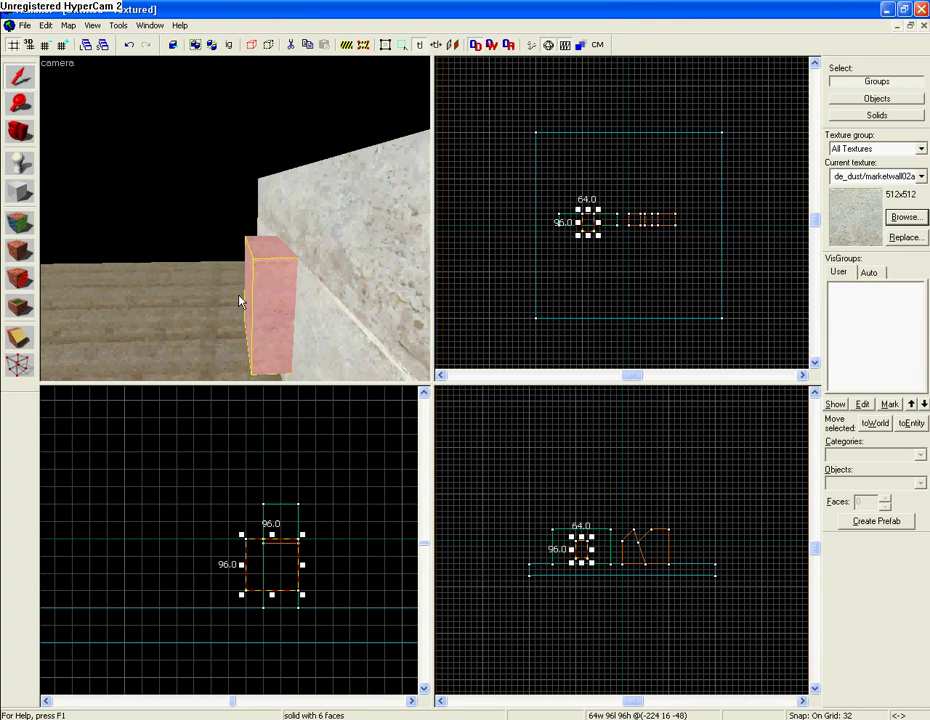
{"action": "key", "text": "Up"}
{"action": "left_click_drag", "start_coordinate": [588, 222], "coordinate": [591, 302]}
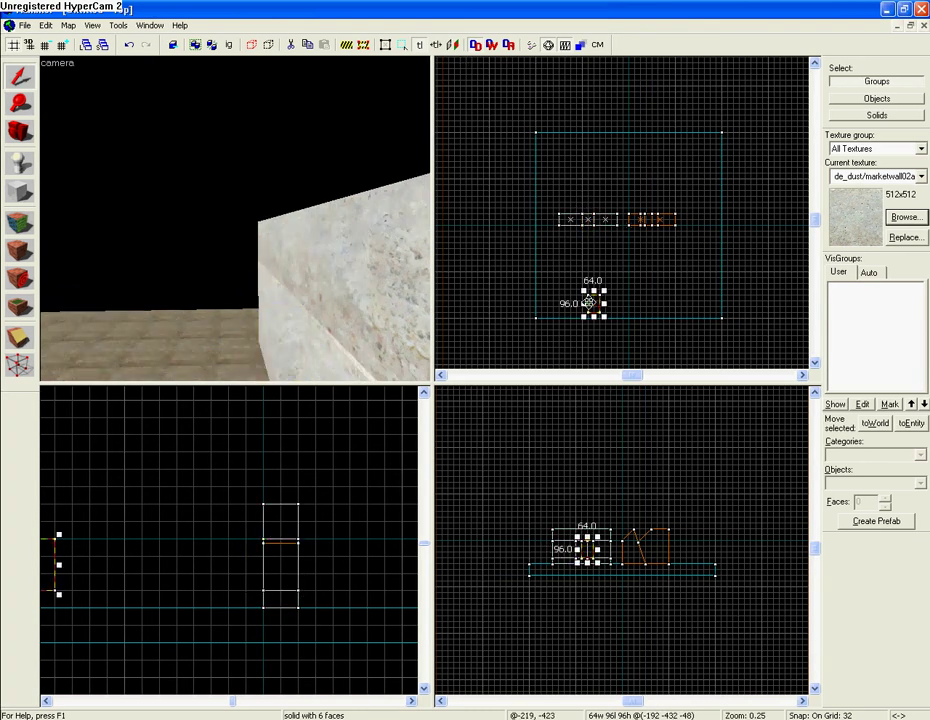
{"action": "key", "text": "s"}
{"action": "key", "text": "s"}
{"action": "key", "text": "Left"}
{"action": "key", "text": "Down"}
{"action": "key", "text": "Up"}
{"action": "key", "text": "Left"}
{"action": "key", "text": "Left"}
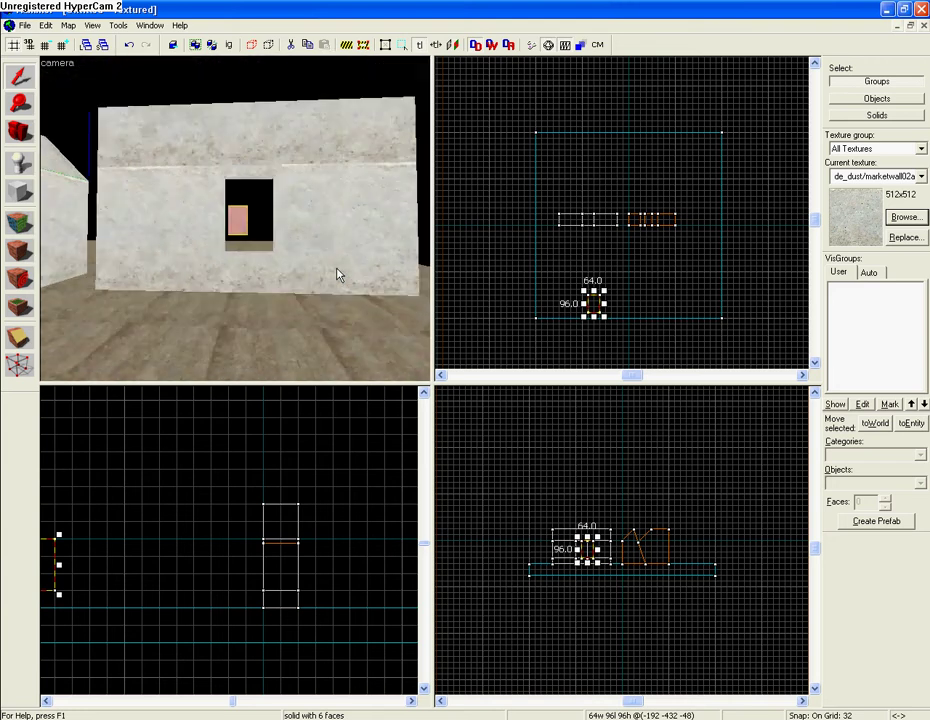
{"action": "key", "text": "w"}
{"action": "key", "text": "s"}
{"action": "key", "text": "s"}
{"action": "key", "text": "s"}
{"action": "left_click", "coordinate": [255, 244]}
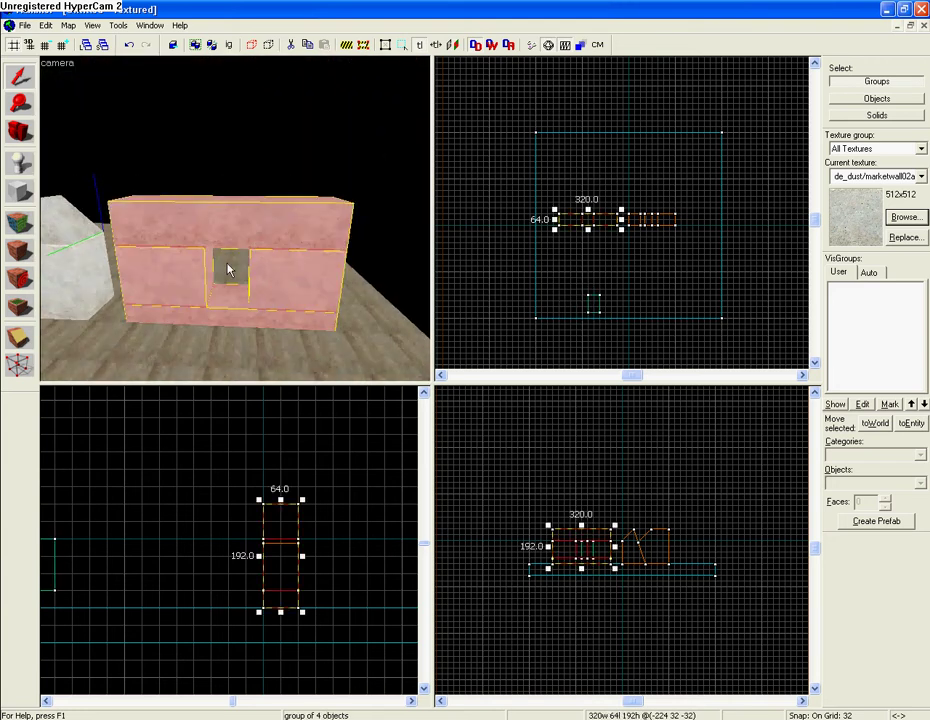
{"action": "left_click", "coordinate": [270, 232]}
- Select the wall's left, top and side pieces, shifting one apart and undoing
{"action": "left_click", "coordinate": [187, 270]}
{"action": "left_click", "coordinate": [237, 328]}
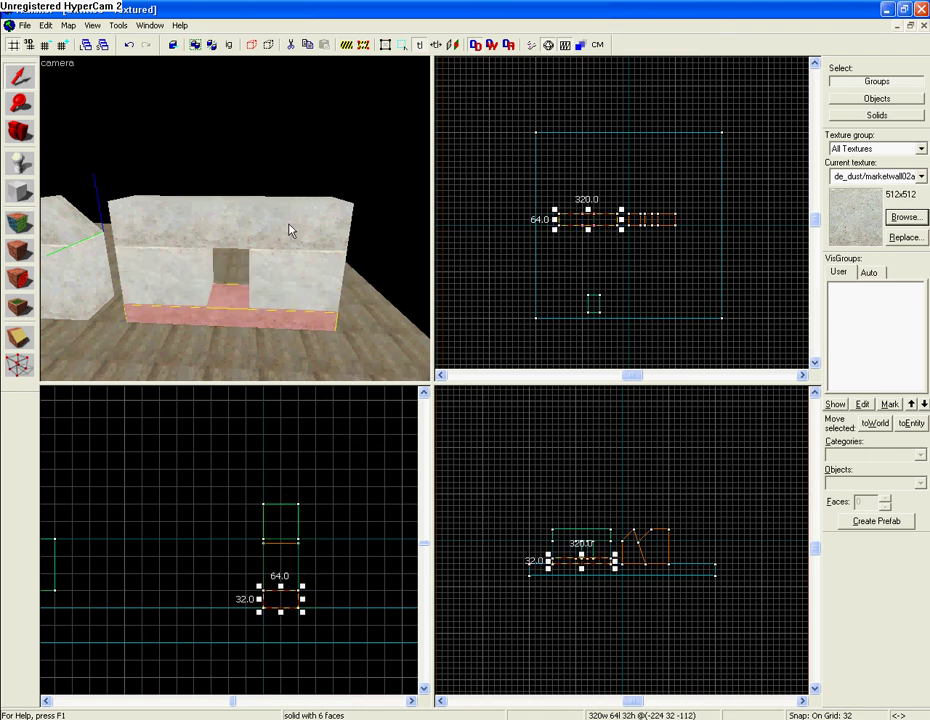
{"action": "left_click", "coordinate": [277, 281]}
{"action": "key", "text": "Right"}
{"action": "key", "text": "Right"}
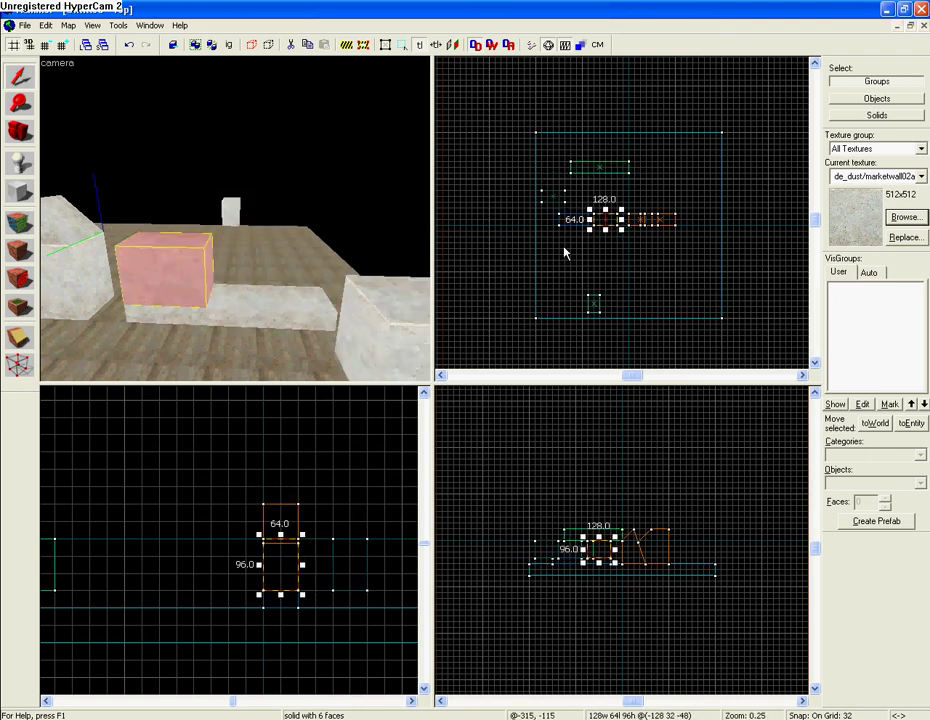
{"action": "left_click", "coordinate": [245, 322]}
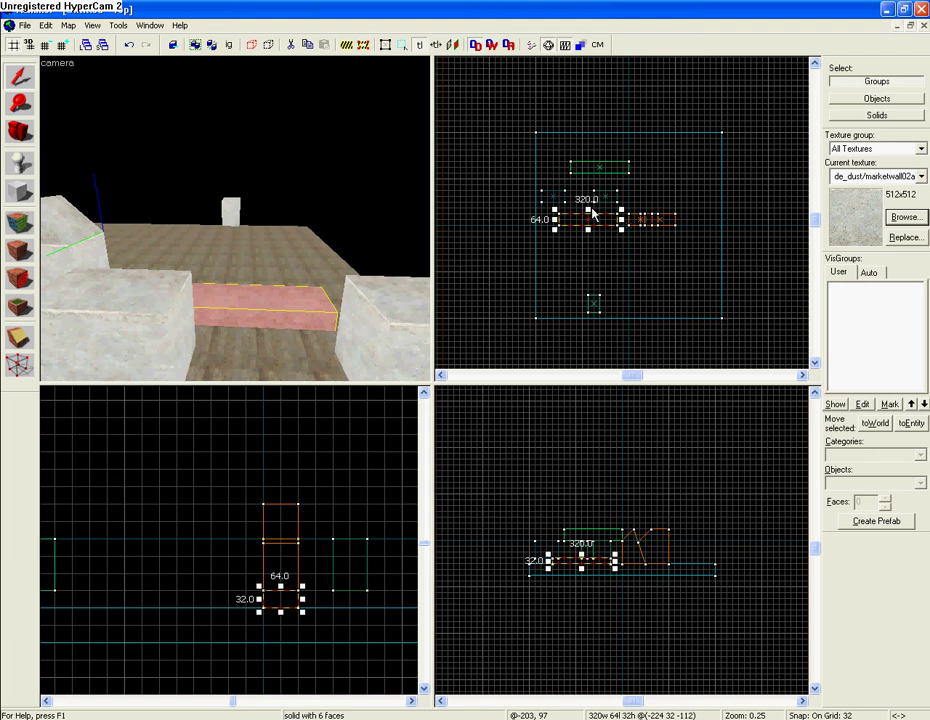
{"action": "key", "text": "ctrl+z"}
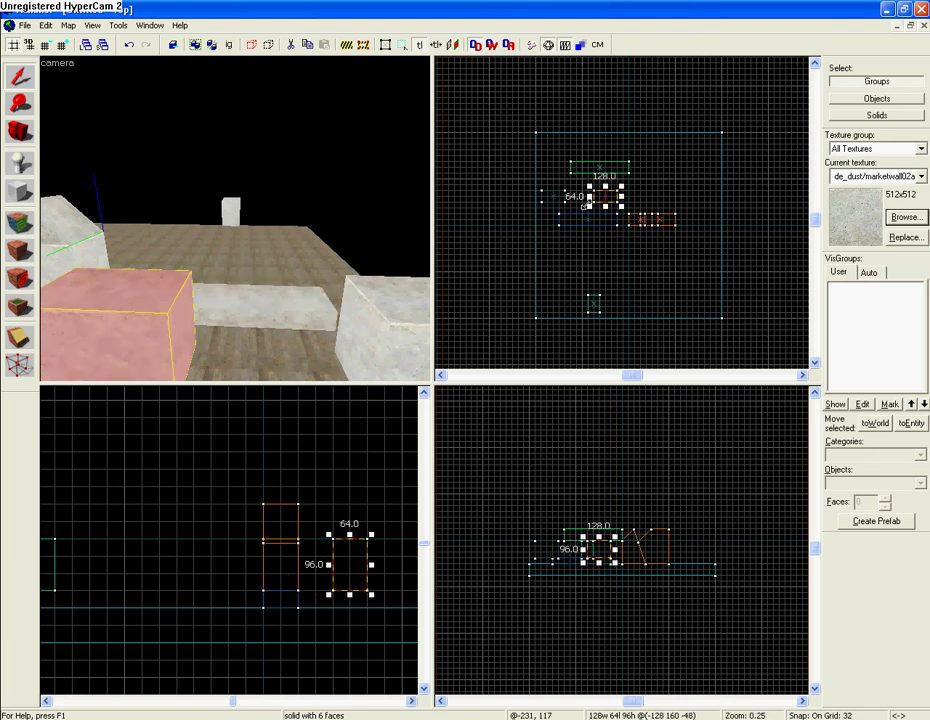
{"action": "key", "text": "ctrl+z"}
{"action": "key", "text": "ctrl+z"}
{"action": "key", "text": "ctrl+z"}
- Move the loose box and top piece back into the window wall
{"action": "left_click", "coordinate": [415, 330]}
{"action": "left_click_drag", "start_coordinate": [555, 190], "coordinate": [570, 219]}
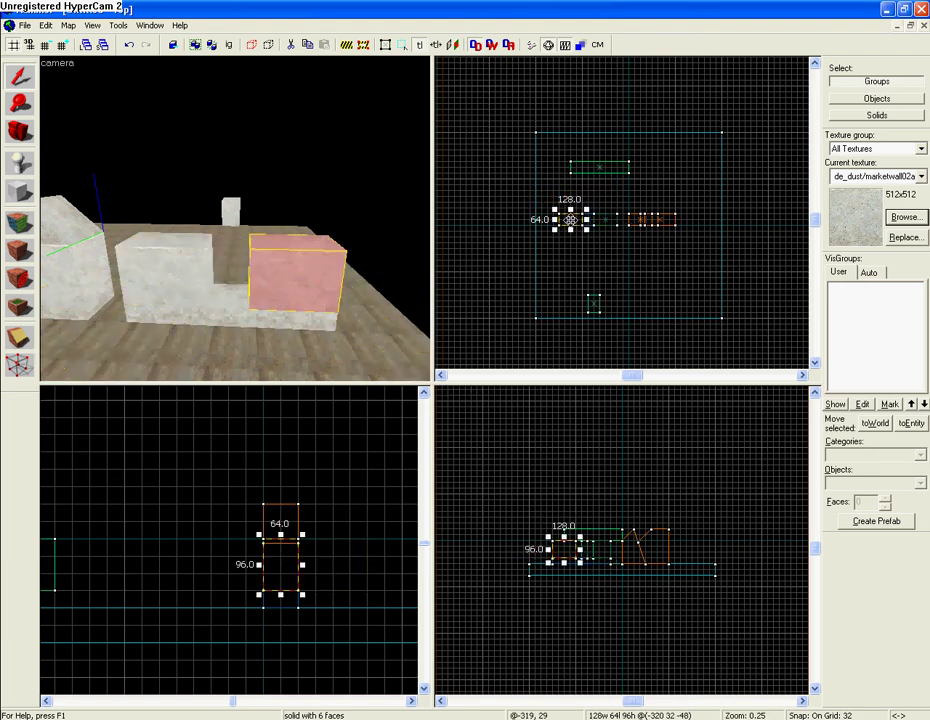
{"action": "left_click", "coordinate": [598, 166]}
{"action": "left_click_drag", "start_coordinate": [600, 168], "coordinate": [600, 222]}
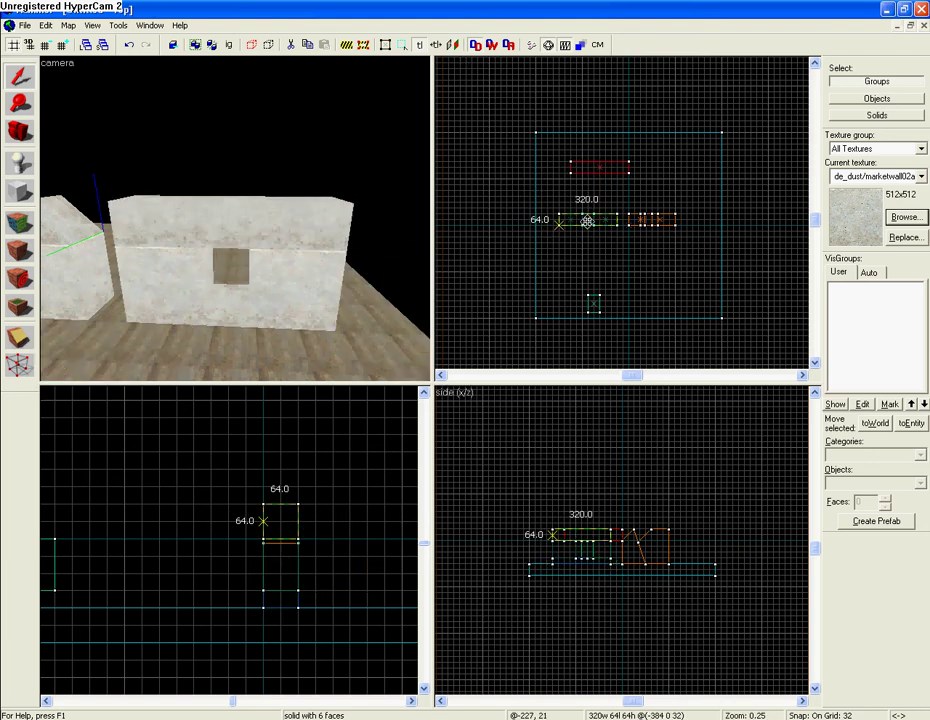
- Fly the 3D camera around the wall and over to the lone carving block
{"action": "key", "text": "Up"}
{"action": "key", "text": "Up"}
{"action": "key", "text": "Down"}
{"action": "key", "text": "Down"}
{"action": "key", "text": "Down"}
{"action": "key", "text": "Right"}
{"action": "key", "text": "Right"}
{"action": "key", "text": "Right"}
{"action": "key", "text": "Right"}
{"action": "key", "text": "Right"}
{"action": "key", "text": "Right"}
{"action": "key", "text": "Up"}
{"action": "key", "text": "Up"}
{"action": "scroll", "coordinate": [600, 610], "scroll_direction": "up", "scroll_amount": 4}
{"action": "scroll", "coordinate": [596, 606], "scroll_direction": "up", "scroll_amount": 4}
{"action": "scroll", "coordinate": [598, 576], "scroll_direction": "up", "scroll_amount": 3}
{"action": "scroll", "coordinate": [587, 572], "scroll_direction": "up", "scroll_amount": 1}
{"action": "scroll", "coordinate": [521, 556], "scroll_direction": "down", "scroll_amount": 10}
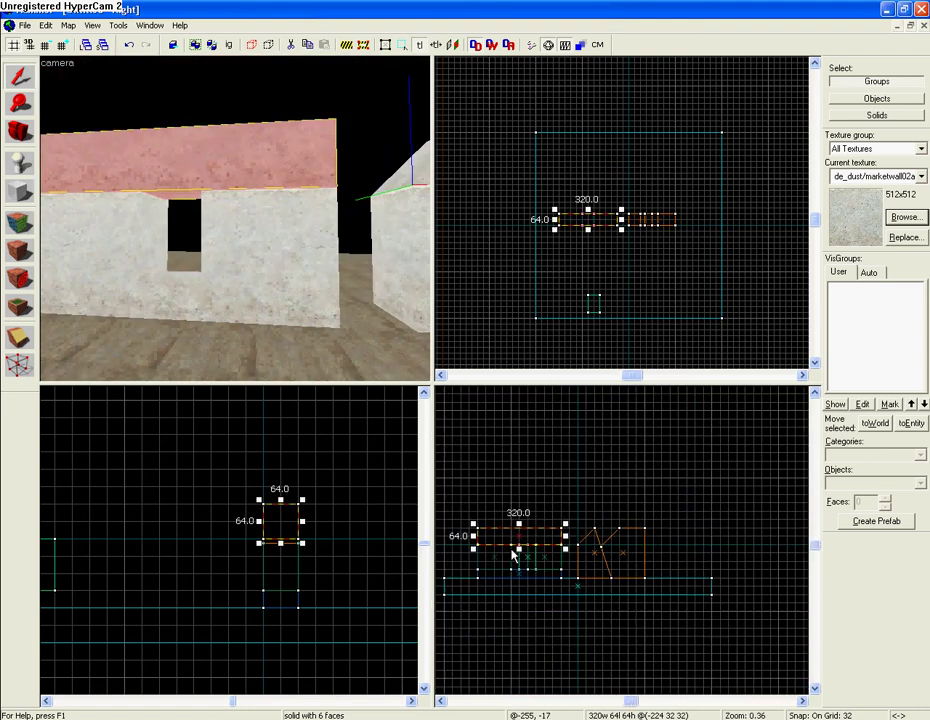
{"action": "scroll", "coordinate": [280, 542], "scroll_direction": "down", "scroll_amount": 3}
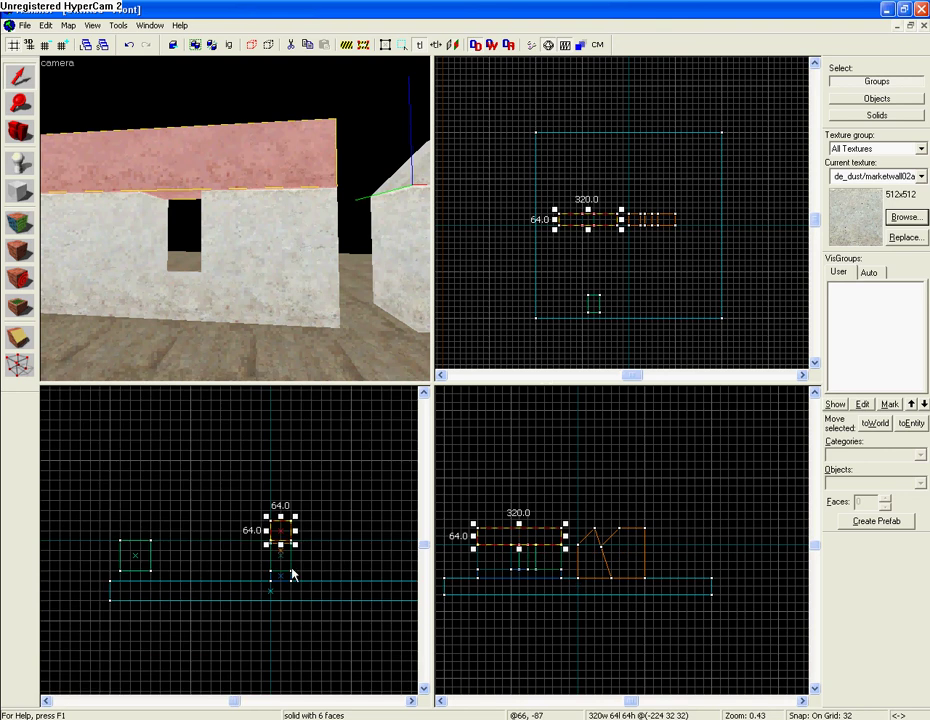
{"action": "scroll", "coordinate": [284, 328], "scroll_direction": "down", "scroll_amount": 2}
{"action": "scroll", "coordinate": [284, 328], "scroll_direction": "down", "scroll_amount": 2}
{"action": "scroll", "coordinate": [285, 330], "scroll_direction": "down", "scroll_amount": 4}
{"action": "key", "text": "Left"}
{"action": "key", "text": "Left"}
{"action": "key", "text": "Left"}
{"action": "key", "text": "Left"}
{"action": "key", "text": "Left"}
{"action": "key", "text": "Up"}
{"action": "key", "text": "Up"}
{"action": "key", "text": "Up"}
{"action": "key", "text": "Down"}
{"action": "key", "text": "Down"}
{"action": "key", "text": "Left"}
{"action": "key", "text": "Left"}
{"action": "key", "text": "Left"}
{"action": "key", "text": "Left"}
{"action": "key", "text": "Up"}
{"action": "key", "text": "Up"}
- Select the lone small block and move it to a new spot
{"action": "left_click", "coordinate": [283, 194]}
{"action": "left_click_drag", "start_coordinate": [592, 302], "coordinate": [610, 268]}
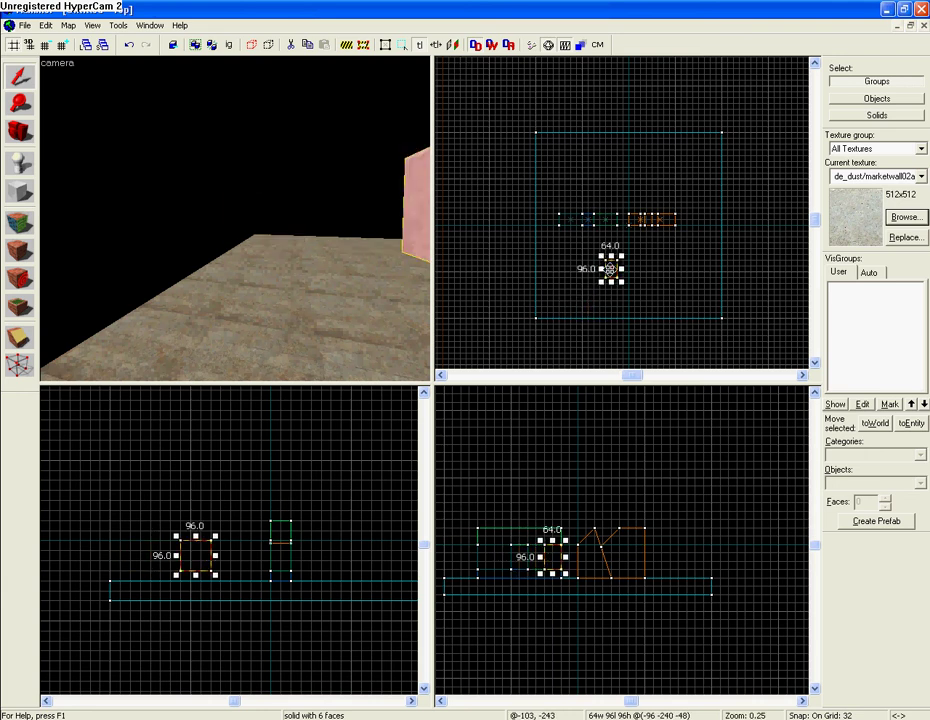
{"action": "key", "text": "Left"}
{"action": "key", "text": "Left"}
{"action": "key", "text": "Left"}
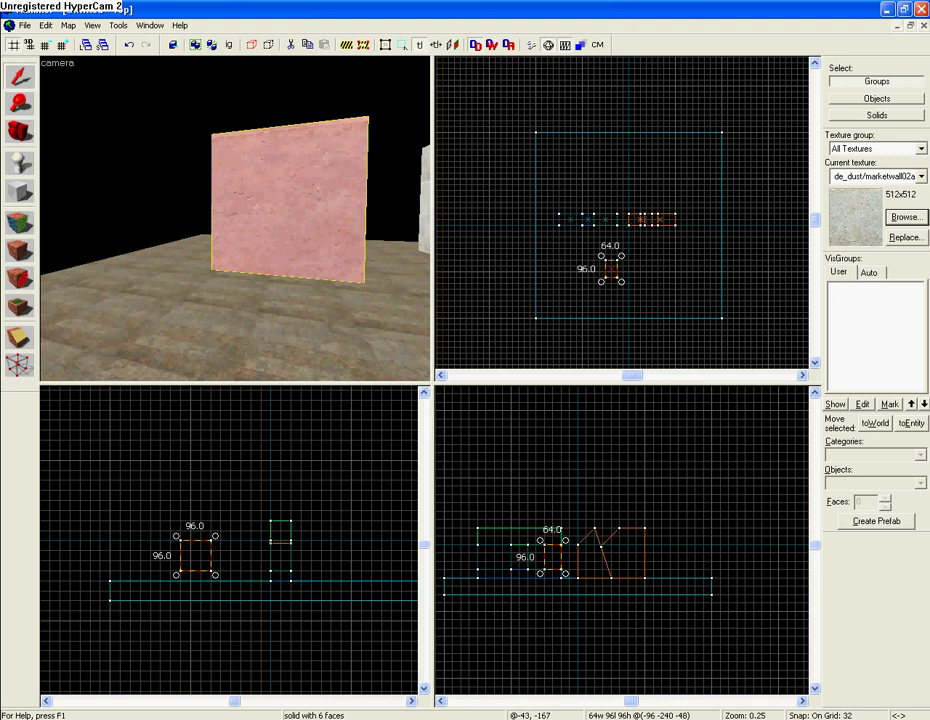
- Rotate the block until it lines up with the grid
{"action": "left_click_drag", "start_coordinate": [621, 256], "coordinate": [479, 322]}
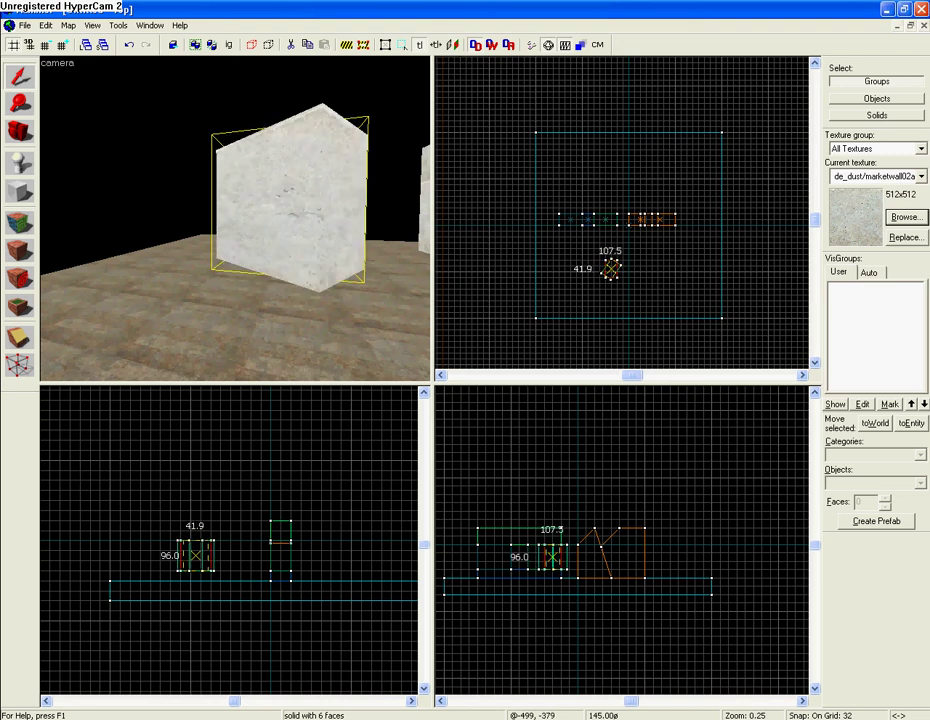
{"action": "mouse_move", "coordinate": [479, 322]}
{"action": "left_mouse_down"}
{"action": "mouse_move", "coordinate": [437, 327]}
{"action": "mouse_move", "coordinate": [440, 270]}
{"action": "mouse_move", "coordinate": [686, 270]}
{"action": "left_mouse_up"}
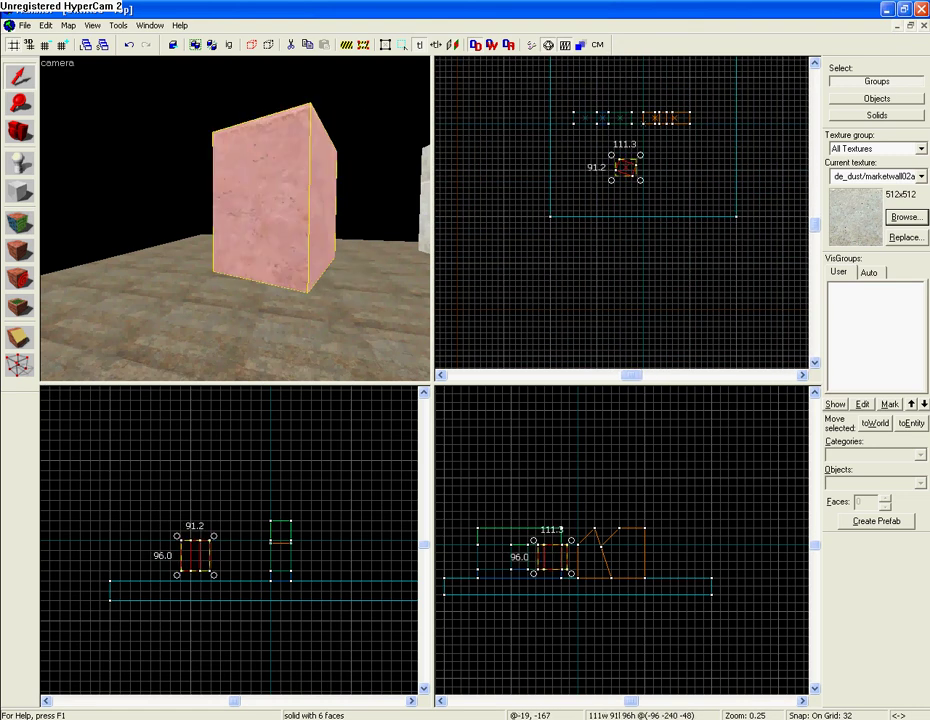
{"action": "left_click_drag", "start_coordinate": [640, 155], "coordinate": [645, 170]}
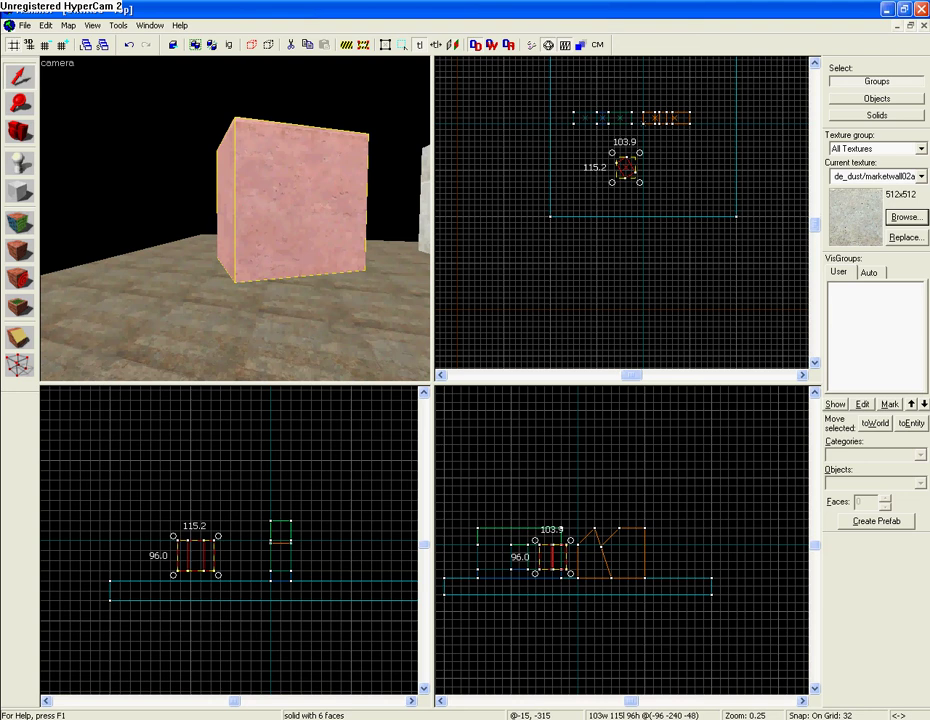
{"action": "left_click_drag", "start_coordinate": [640, 178], "coordinate": [635, 185]}
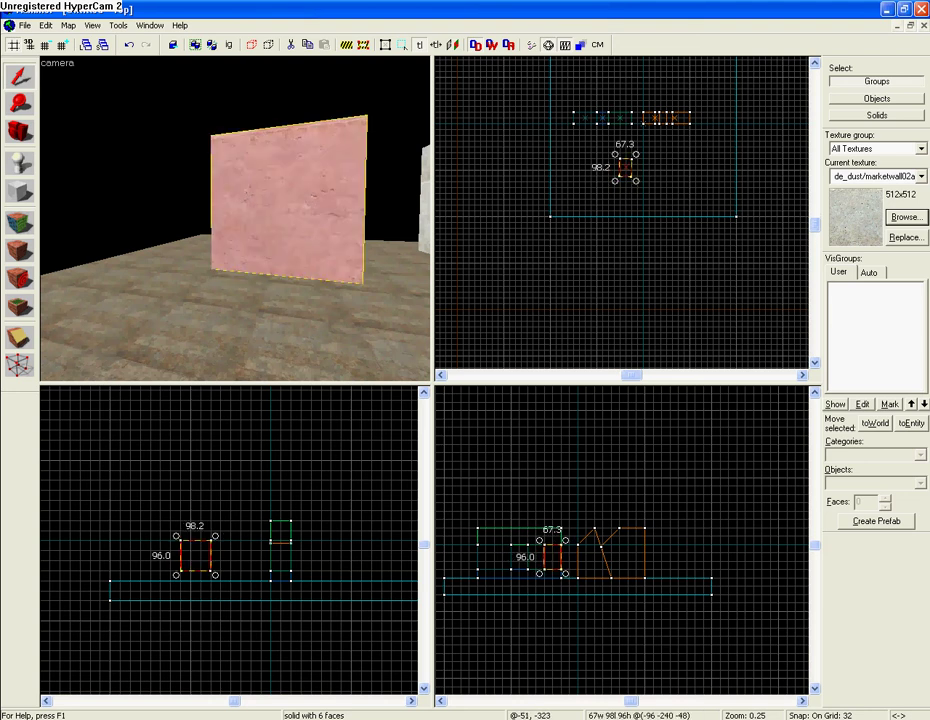
{"action": "scroll", "coordinate": [630, 186], "scroll_direction": "up", "scroll_amount": 5}
{"action": "scroll", "coordinate": [605, 180], "scroll_direction": "up", "scroll_amount": 4}
{"action": "scroll", "coordinate": [690, 190], "scroll_direction": "up", "scroll_amount": 2}
{"action": "scroll", "coordinate": [690, 193], "scroll_direction": "up", "scroll_amount": 2}
{"action": "scroll", "coordinate": [660, 195], "scroll_direction": "up", "scroll_amount": 1}
{"action": "mouse_move", "coordinate": [660, 197]}
{"action": "left_mouse_down"}
{"action": "mouse_move", "coordinate": [668, 204]}
{"action": "mouse_move", "coordinate": [658, 197]}
{"action": "left_mouse_up"}
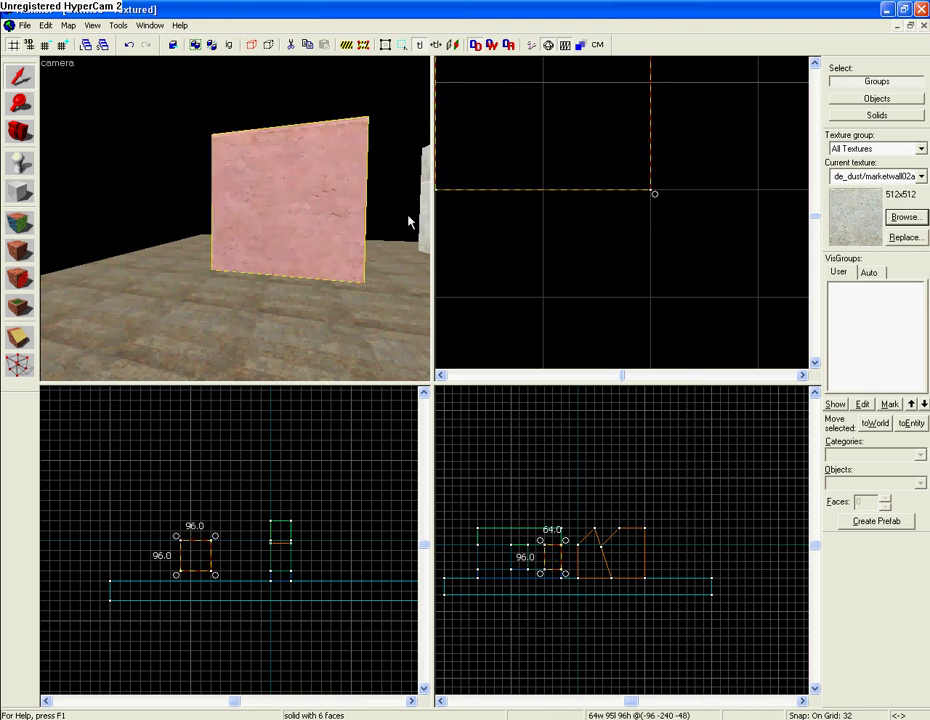
{"action": "left_click_drag", "start_coordinate": [408, 222], "coordinate": [284, 212]}
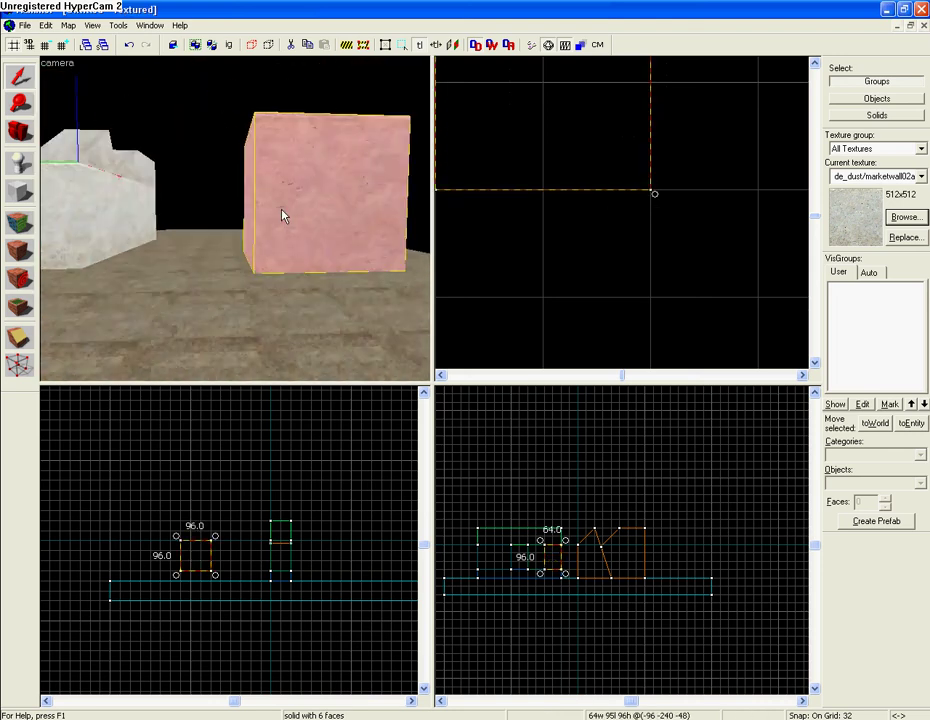
- Back the camera out to see the block and walls, then delete the pink block
{"action": "key", "text": "Up"}
{"action": "key", "text": "Up"}
{"action": "key", "text": "Right"}
{"action": "key", "text": "Right"}
{"action": "key", "text": "Down"}
{"action": "key", "text": "Down"}
{"action": "mouse_move", "coordinate": [208, 166]}
{"action": "left_mouse_down"}
{"action": "mouse_move", "coordinate": [170, 193]}
{"action": "mouse_move", "coordinate": [248, 293]}
{"action": "left_mouse_up"}
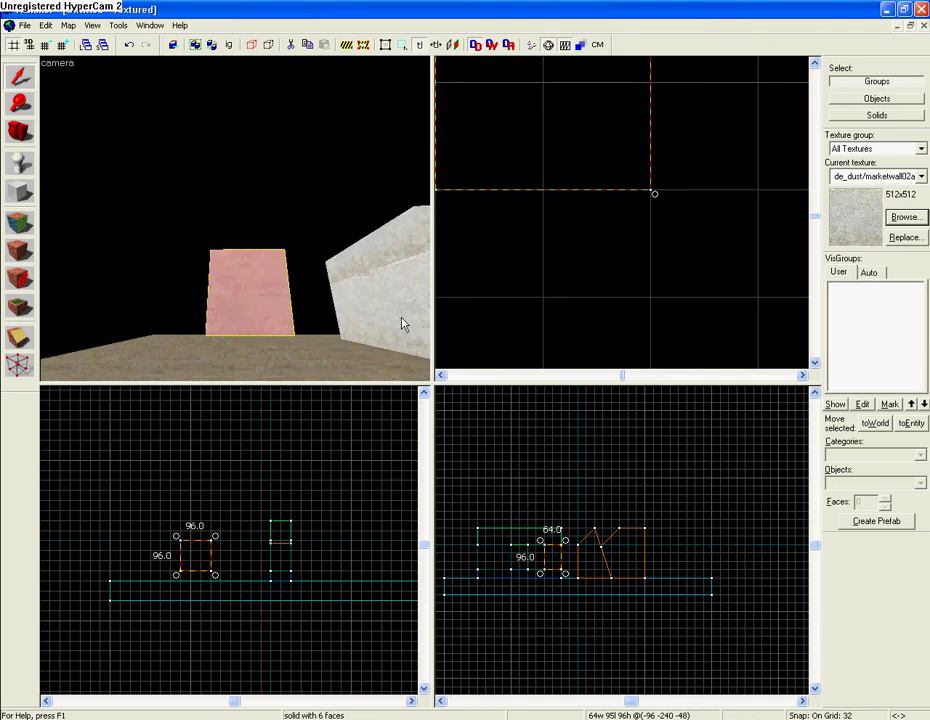
{"action": "key", "text": "Delete"}
{"action": "scroll", "coordinate": [517, 276], "scroll_direction": "down", "scroll_amount": 14}
- Create an eight-piece arch filling a 160x128 box drawn with the Block tool
{"action": "left_click_drag", "start_coordinate": [592, 170], "coordinate": [638, 204]}
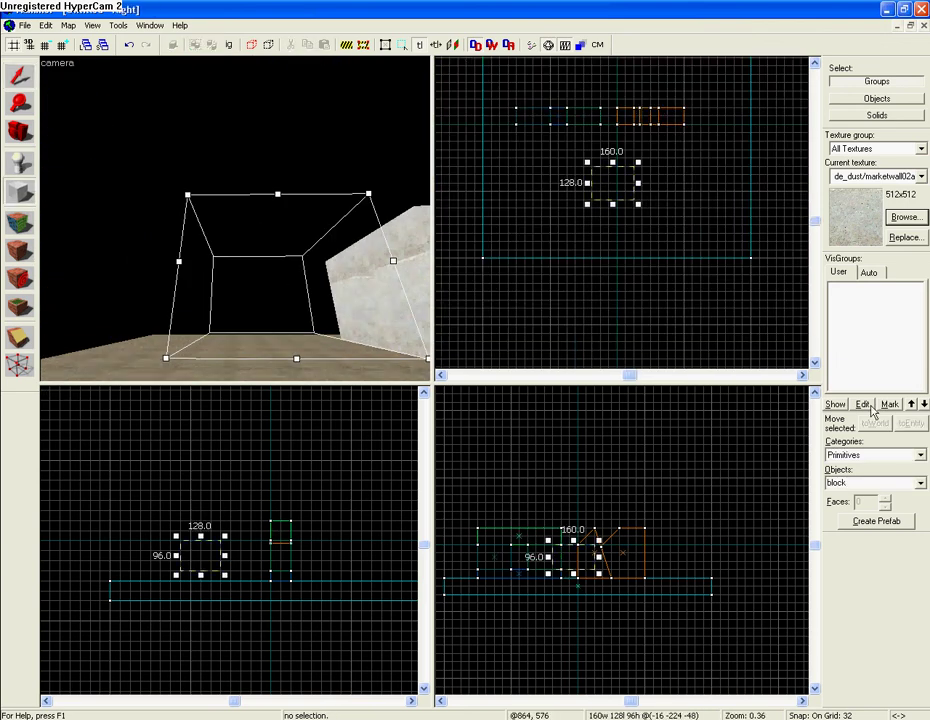
{"action": "left_click", "coordinate": [913, 482]}
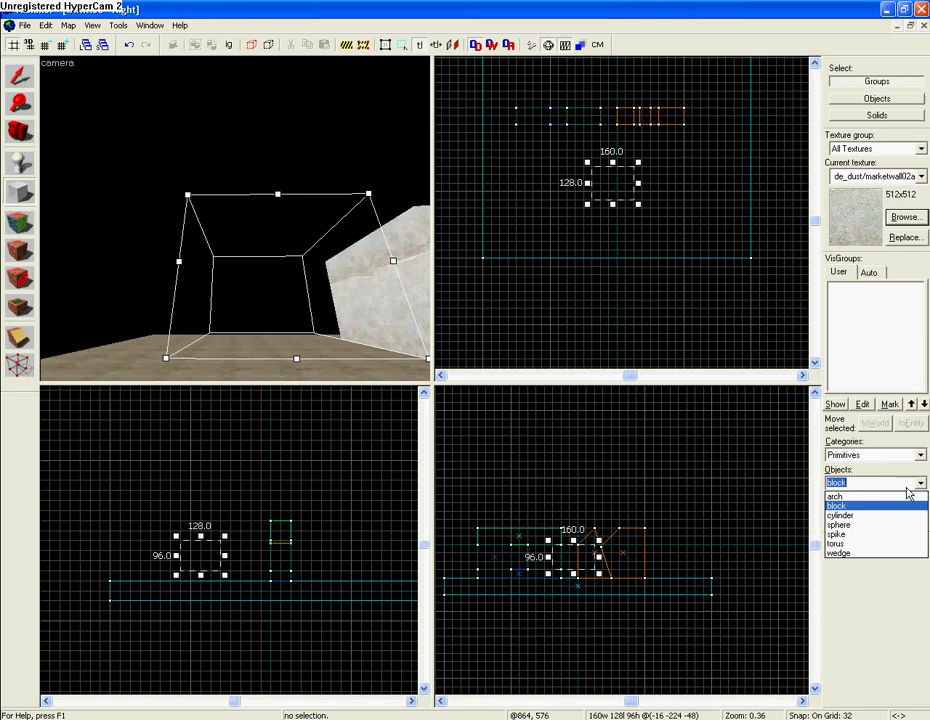
{"action": "left_click", "coordinate": [848, 525]}
{"action": "left_click", "coordinate": [920, 483]}
{"action": "left_click", "coordinate": [850, 495]}
{"action": "key", "text": "Return"}
{"action": "left_click", "coordinate": [475, 436]}
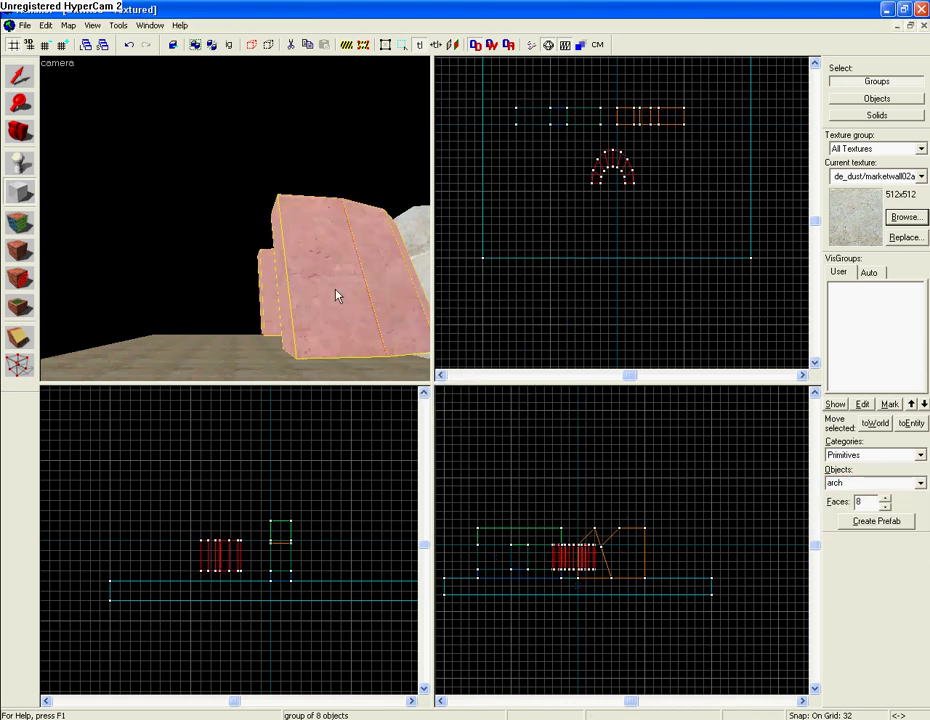
- Move the camera to look down on the new arch, then switch to the Selection tool
{"action": "key", "text": "Up"}
{"action": "key", "text": "Up"}
{"action": "key", "text": "Up"}
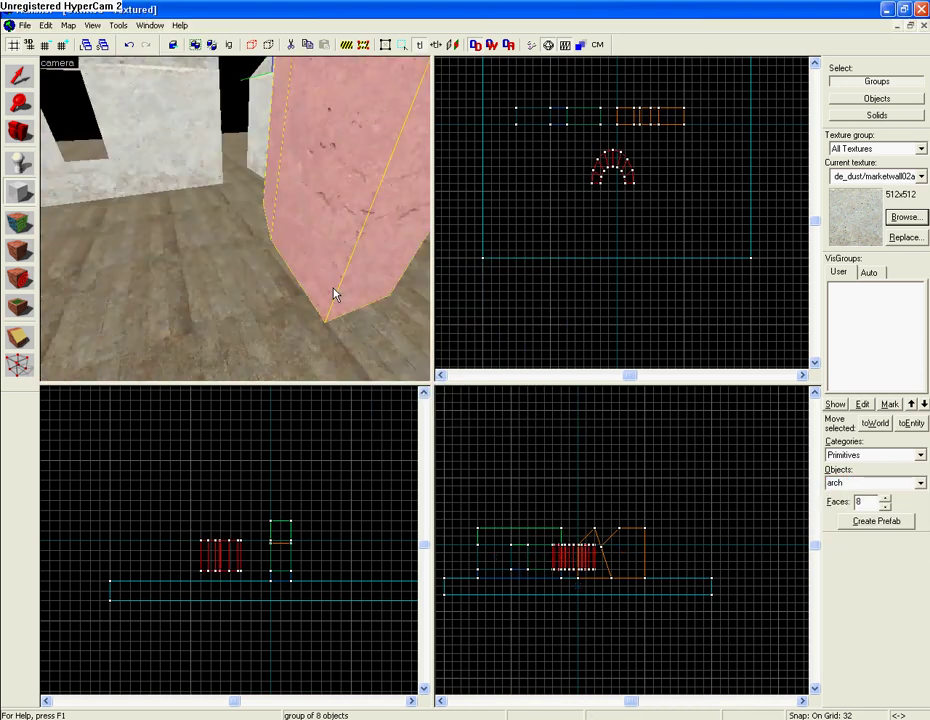
{"action": "key", "text": "Down"}
{"action": "key", "text": "Down"}
{"action": "key", "text": "Down"}
{"action": "key", "text": "Page_Down"}
{"action": "key", "text": "Page_Down"}
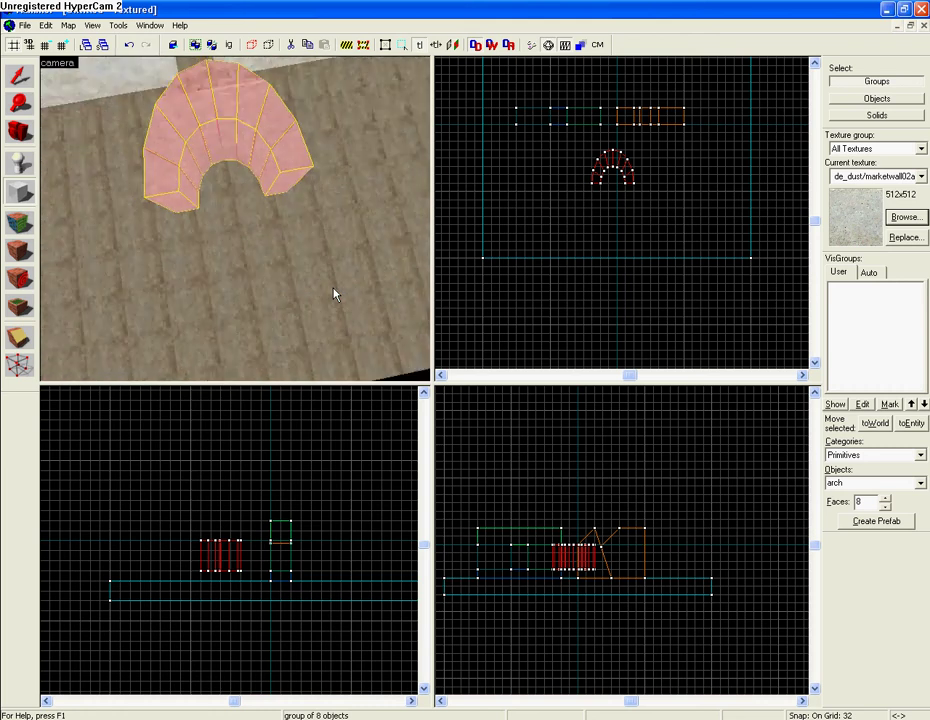
{"action": "key", "text": "Down"}
{"action": "key", "text": "Right"}
{"action": "key", "text": "Right"}
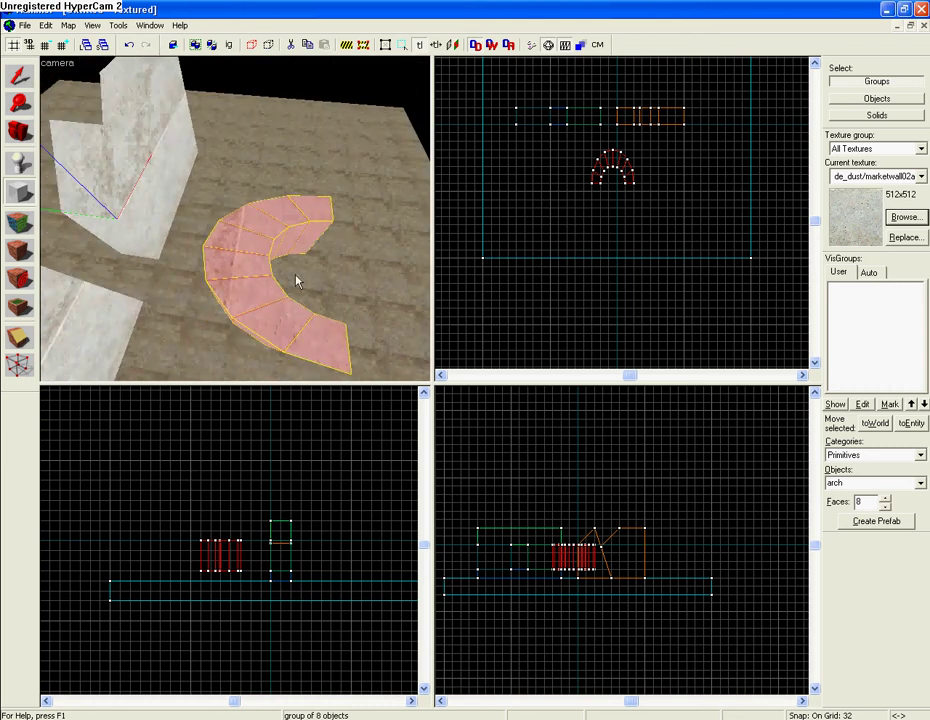
{"action": "left_click", "coordinate": [15, 86]}
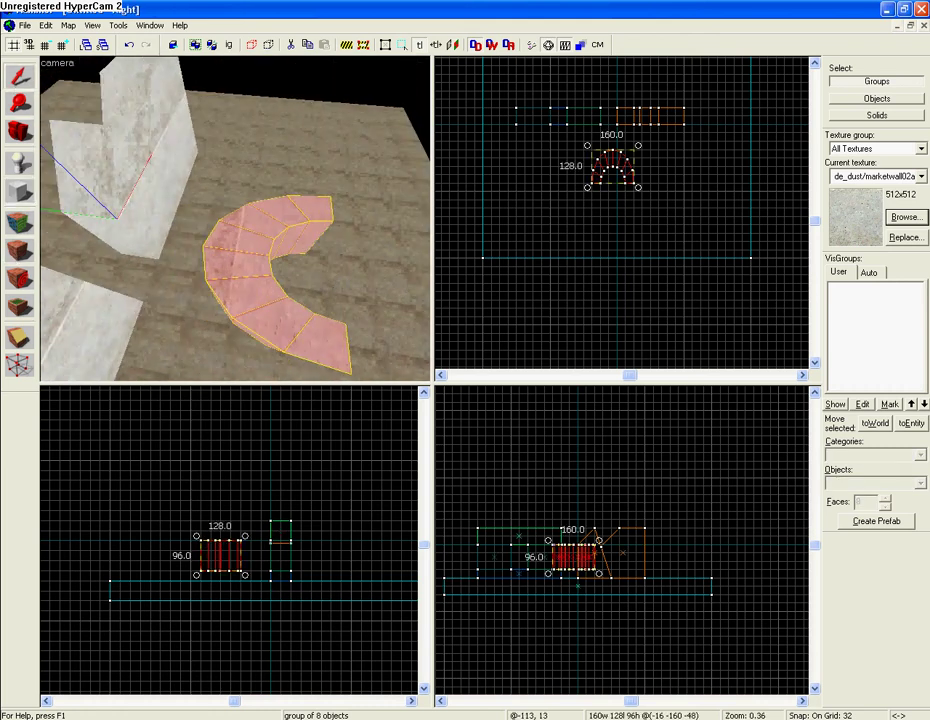
- Rotate the arch group a quarter turn to stand upright and slightly adjust its height
{"action": "left_click_drag", "start_coordinate": [552, 531], "coordinate": [551, 531]}
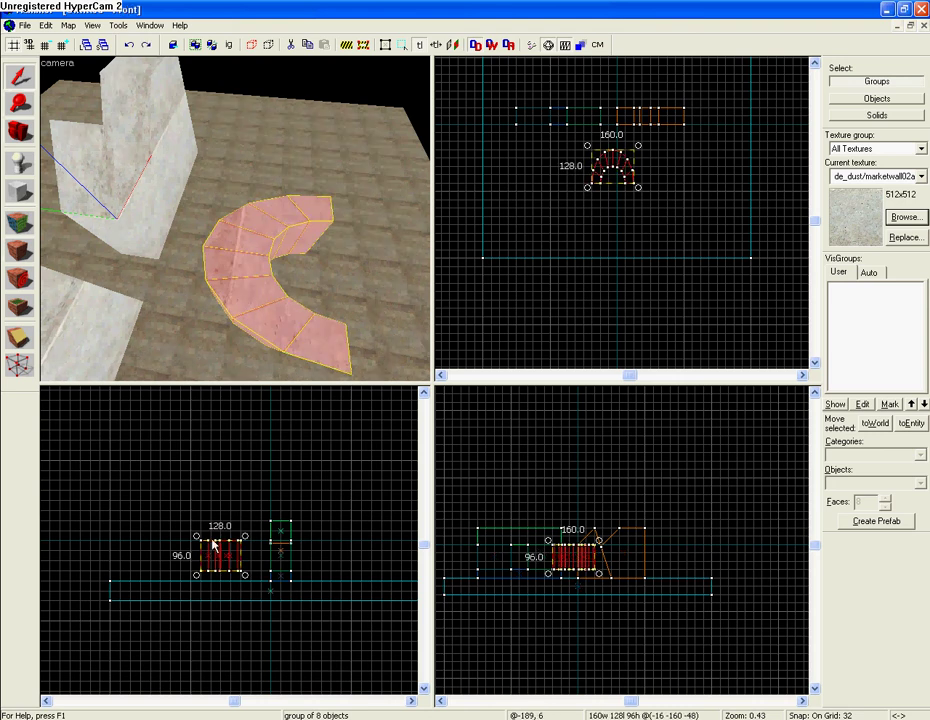
{"action": "mouse_move", "coordinate": [246, 536]}
{"action": "left_mouse_down"}
{"action": "mouse_move", "coordinate": [253, 533]}
{"action": "mouse_move", "coordinate": [155, 400]}
{"action": "left_mouse_up"}
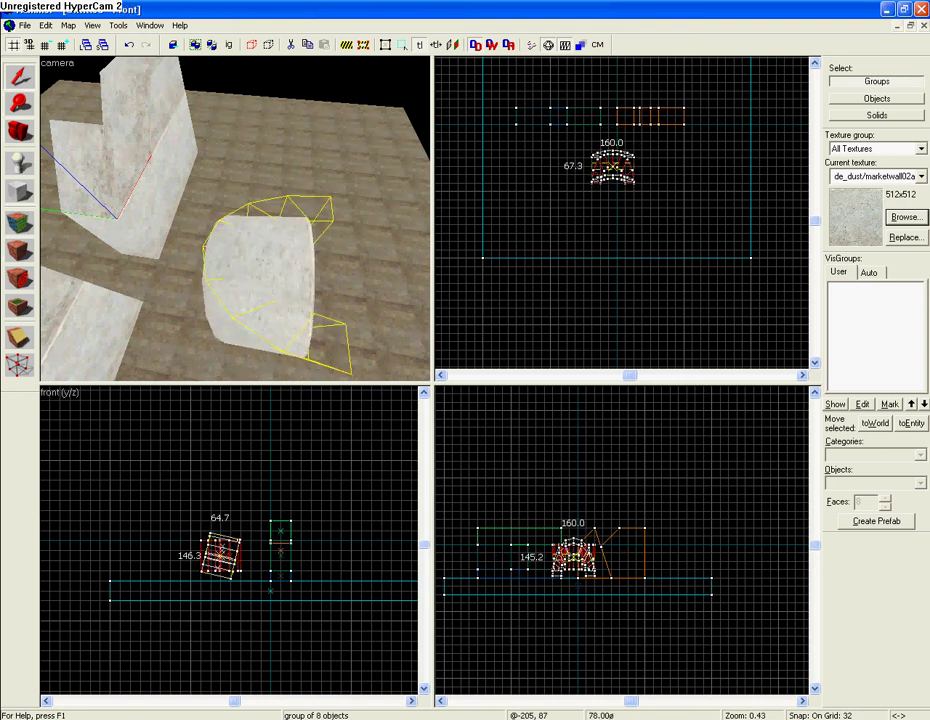
{"action": "scroll", "coordinate": [191, 519], "scroll_direction": "up", "scroll_amount": 3}
{"action": "scroll", "coordinate": [191, 519], "scroll_direction": "up", "scroll_amount": 3}
{"action": "scroll", "coordinate": [241, 671], "scroll_direction": "up", "scroll_amount": 3}
{"action": "scroll", "coordinate": [298, 586], "scroll_direction": "up", "scroll_amount": 3}
{"action": "scroll", "coordinate": [298, 586], "scroll_direction": "up", "scroll_amount": 2}
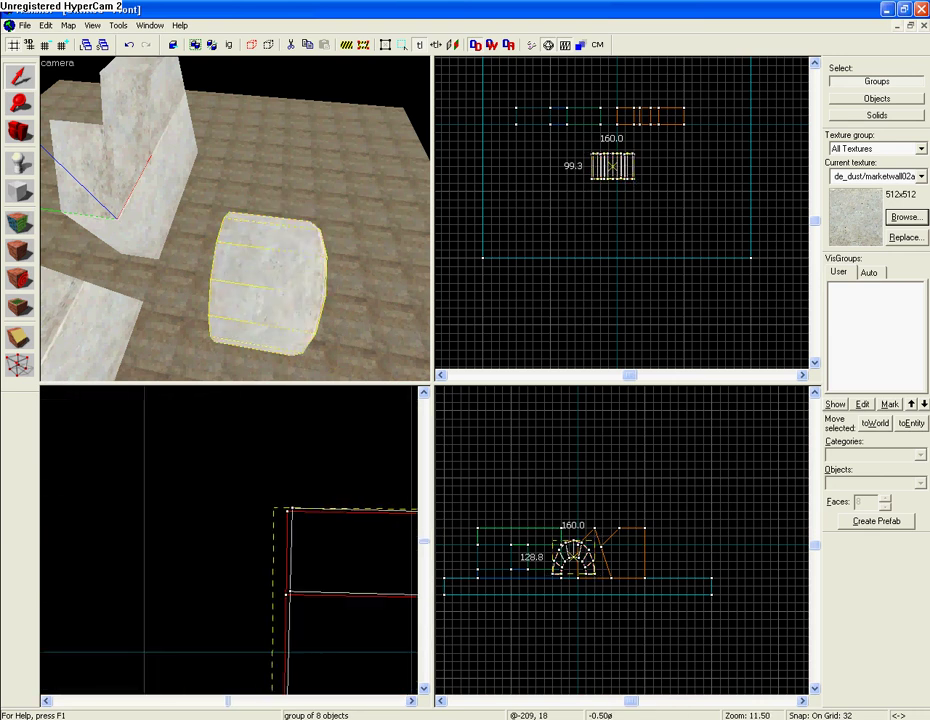
{"action": "mouse_move", "coordinate": [265, 507]}
{"action": "left_mouse_down"}
{"action": "mouse_move", "coordinate": [278, 513]}
{"action": "mouse_move", "coordinate": [262, 513]}
{"action": "left_mouse_up"}
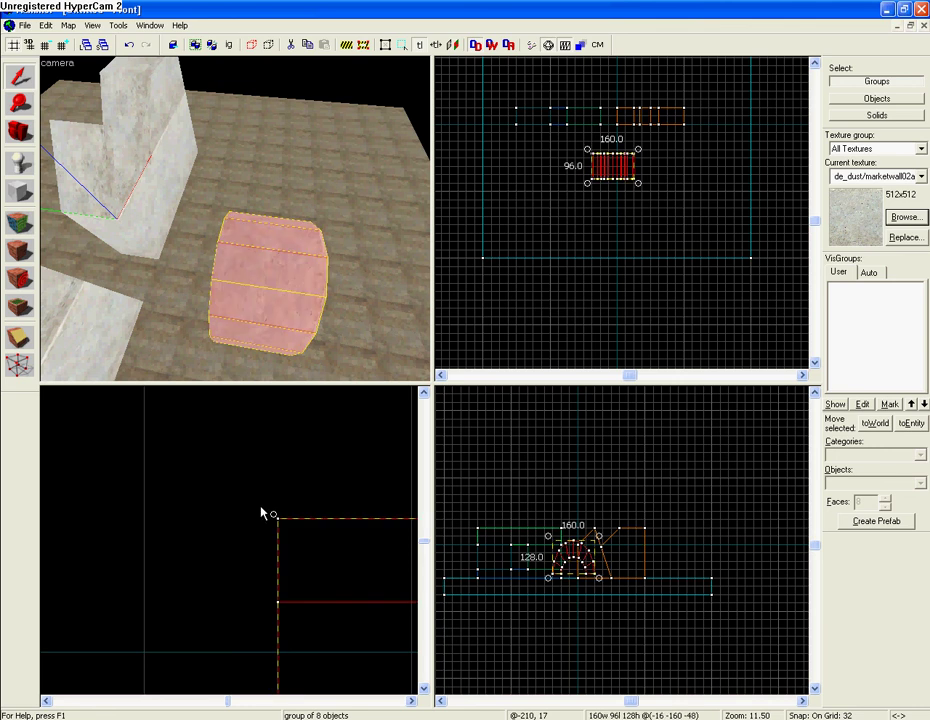
{"action": "scroll", "coordinate": [282, 422], "scroll_direction": "up", "scroll_amount": 1}
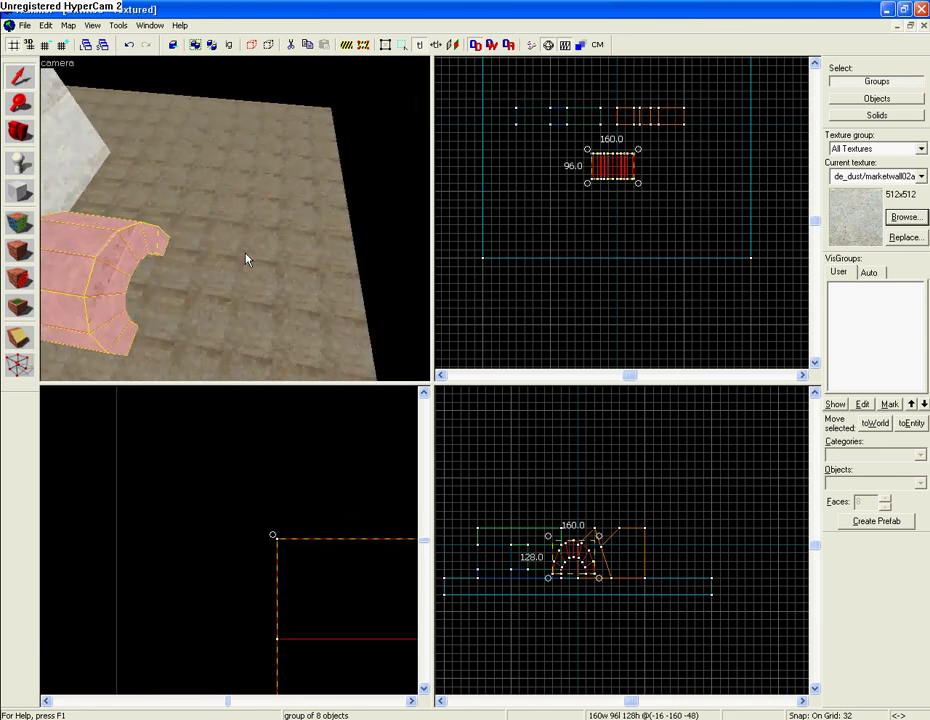
- Fly the camera around the upright arch to inspect it alongside the walls
{"action": "key", "text": "Right"}
{"action": "key", "text": "Right"}
{"action": "key", "text": "Right"}
{"action": "key", "text": "Right"}
{"action": "key", "text": "Right"}
{"action": "key", "text": "Right"}
{"action": "key", "text": "Page_Up"}
{"action": "key", "text": "Up"}
{"action": "key", "text": "Up"}
{"action": "key", "text": "Up"}
{"action": "key", "text": "Up"}
{"action": "key", "text": "Up"}
{"action": "key", "text": "Left"}
{"action": "key", "text": "Left"}
{"action": "key", "text": "Left"}
{"action": "key", "text": "Down"}
{"action": "key", "text": "Down"}
{"action": "key", "text": "Down"}
{"action": "key", "text": "Right"}
{"action": "key", "text": "Right"}
{"action": "key", "text": "Up"}
{"action": "key", "text": "Up"}
{"action": "key", "text": "Up"}
{"action": "key", "text": "Down"}
{"action": "key", "text": "Down"}
{"action": "key", "text": "Left"}
{"action": "key", "text": "Left"}
{"action": "key", "text": "Right"}
{"action": "key", "text": "Right"}
{"action": "key", "text": "Up"}
{"action": "key", "text": "Up"}
{"action": "key", "text": "Up"}
{"action": "key", "text": "Down"}
{"action": "key", "text": "Down"}
{"action": "key", "text": "Up"}
{"action": "key", "text": "Page_Down"}
{"action": "key", "text": "Down"}
{"action": "key", "text": "Down"}
{"action": "key", "text": "Down"}
{"action": "key", "text": "Page_Up"}
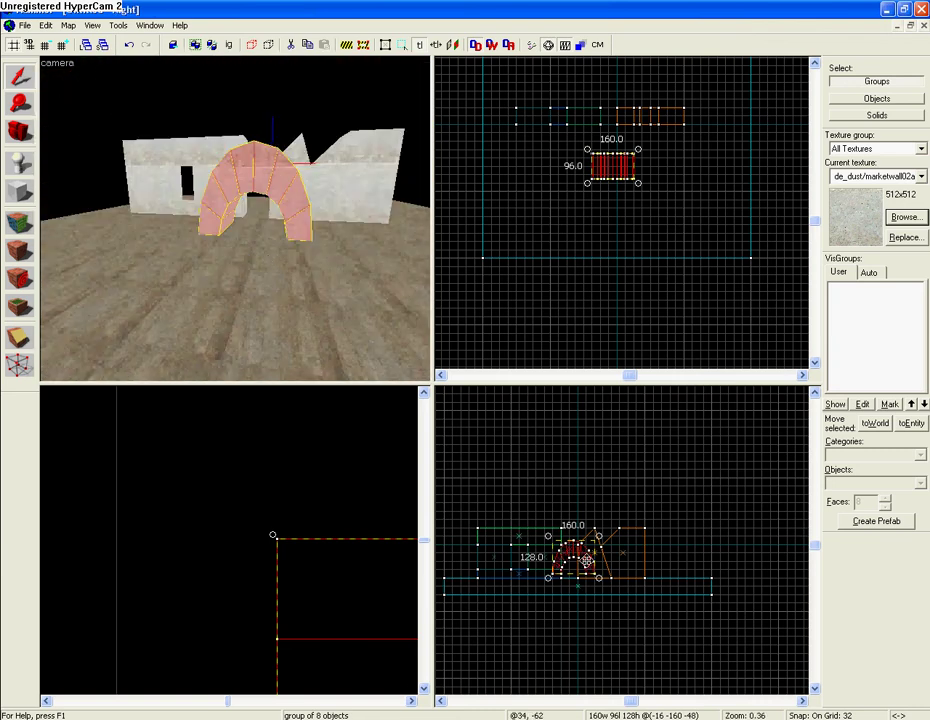
- Shear the upright arch slightly sideways in the side view
{"action": "mouse_move", "coordinate": [575, 578]}
{"action": "left_mouse_down"}
{"action": "mouse_move", "coordinate": [565, 581]}
{"action": "mouse_move", "coordinate": [588, 562]}
{"action": "left_mouse_up"}
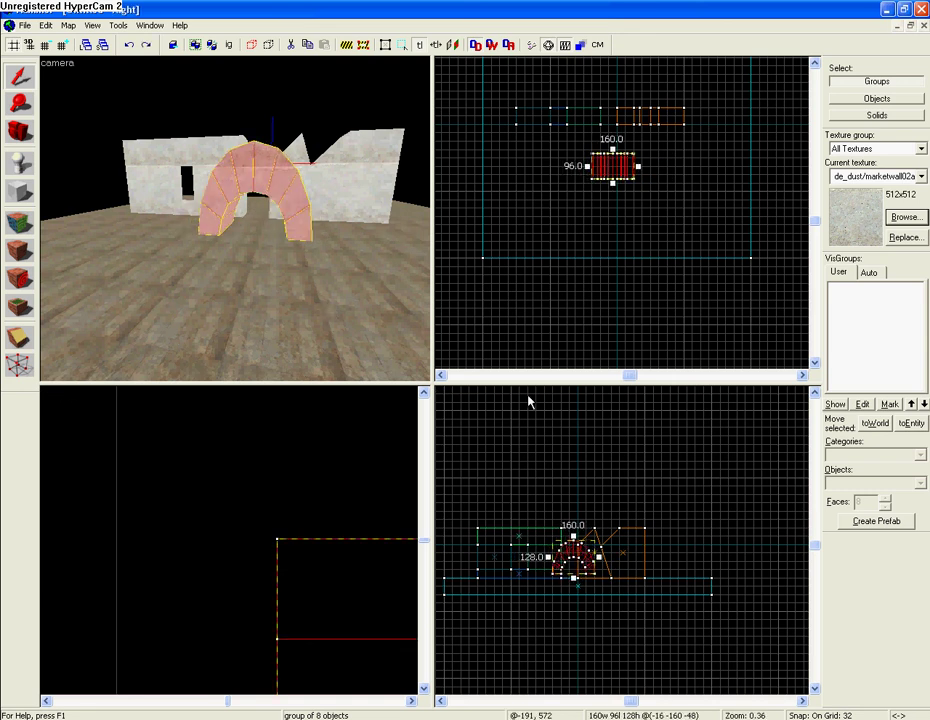
{"action": "scroll", "coordinate": [283, 229], "scroll_direction": "up", "scroll_amount": 5}
{"action": "scroll", "coordinate": [283, 229], "scroll_direction": "down", "scroll_amount": 5}
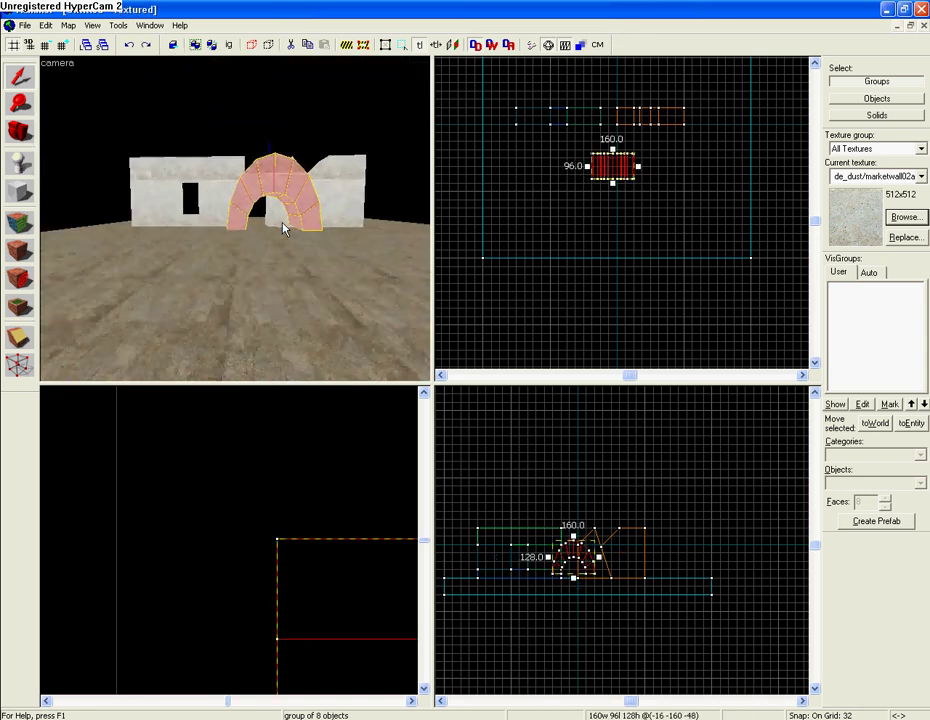
{"action": "key", "text": "Left"}
{"action": "scroll", "coordinate": [283, 229], "scroll_direction": "up", "scroll_amount": 3}
{"action": "scroll", "coordinate": [283, 229], "scroll_direction": "up", "scroll_amount": 1}
{"action": "scroll", "coordinate": [283, 229], "scroll_direction": "up", "scroll_amount": 3}
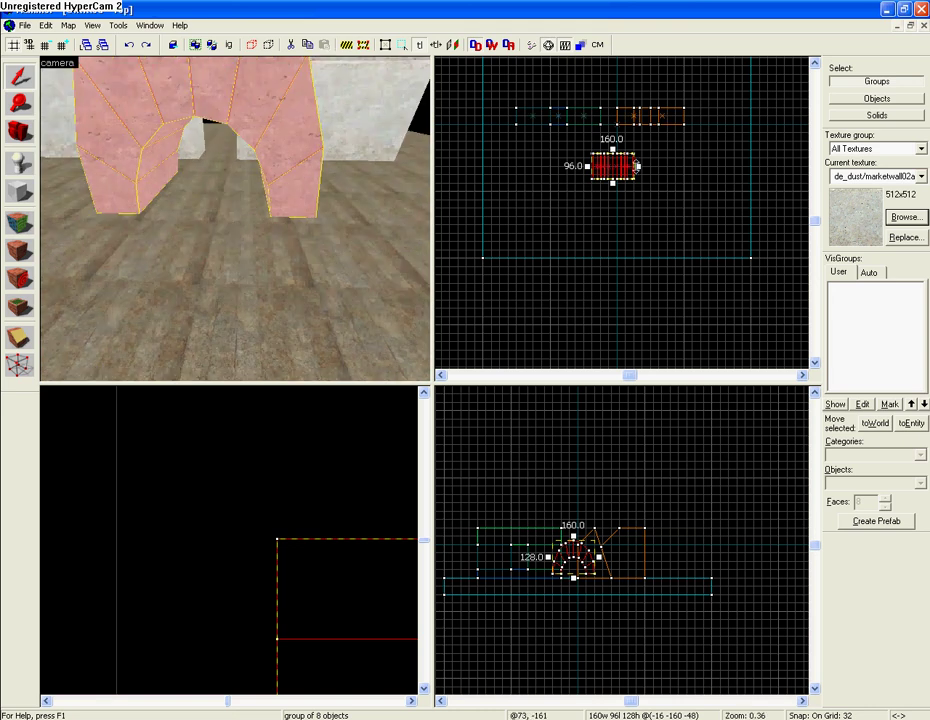
- Shear the arch group at an angle in the top view
{"action": "mouse_move", "coordinate": [637, 166]}
{"action": "left_mouse_down"}
{"action": "mouse_move", "coordinate": [633, 121]}
{"action": "mouse_move", "coordinate": [615, 150]}
{"action": "left_mouse_up"}
{"action": "key", "text": "Right"}
{"action": "key", "text": "Right"}
{"action": "key", "text": "Up"}
{"action": "key", "text": "Up"}
{"action": "key", "text": "Left"}
{"action": "key", "text": "Left"}
{"action": "key", "text": "Down"}
{"action": "key", "text": "Down"}
{"action": "key", "text": "Down"}
{"action": "key", "text": "Down"}
{"action": "key", "text": "Left"}
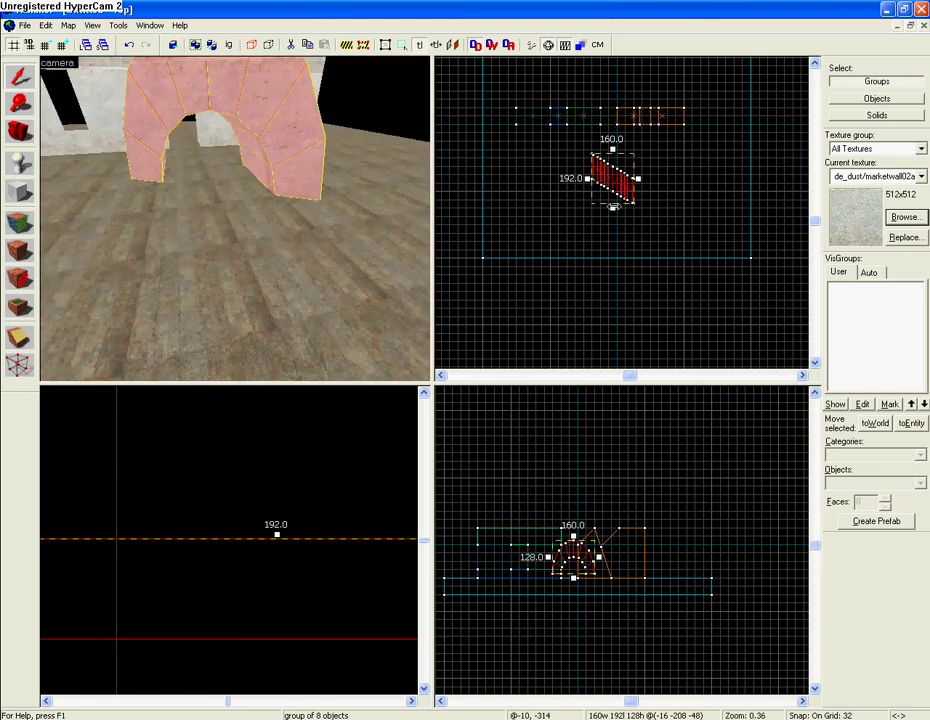
- Move the arch left and flatten its slant to a gentler angle
{"action": "mouse_move", "coordinate": [613, 206]}
{"action": "left_mouse_down"}
{"action": "mouse_move", "coordinate": [594, 203]}
{"action": "mouse_move", "coordinate": [565, 173]}
{"action": "left_mouse_up"}
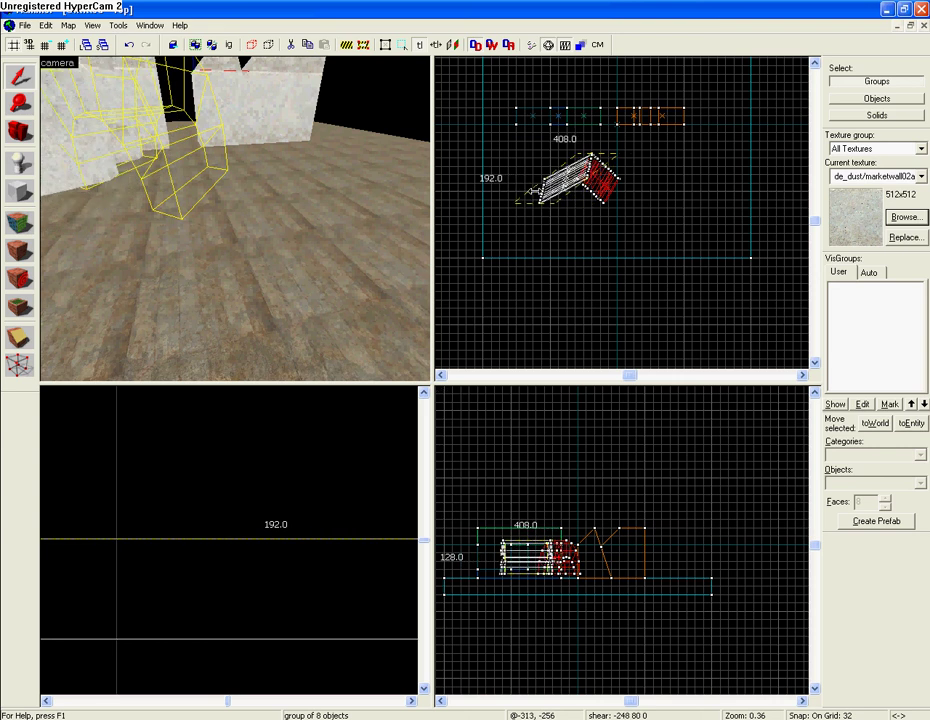
{"action": "mouse_move", "coordinate": [594, 177]}
{"action": "left_mouse_down"}
{"action": "mouse_move", "coordinate": [591, 203]}
{"action": "mouse_move", "coordinate": [594, 194]}
{"action": "left_mouse_up"}
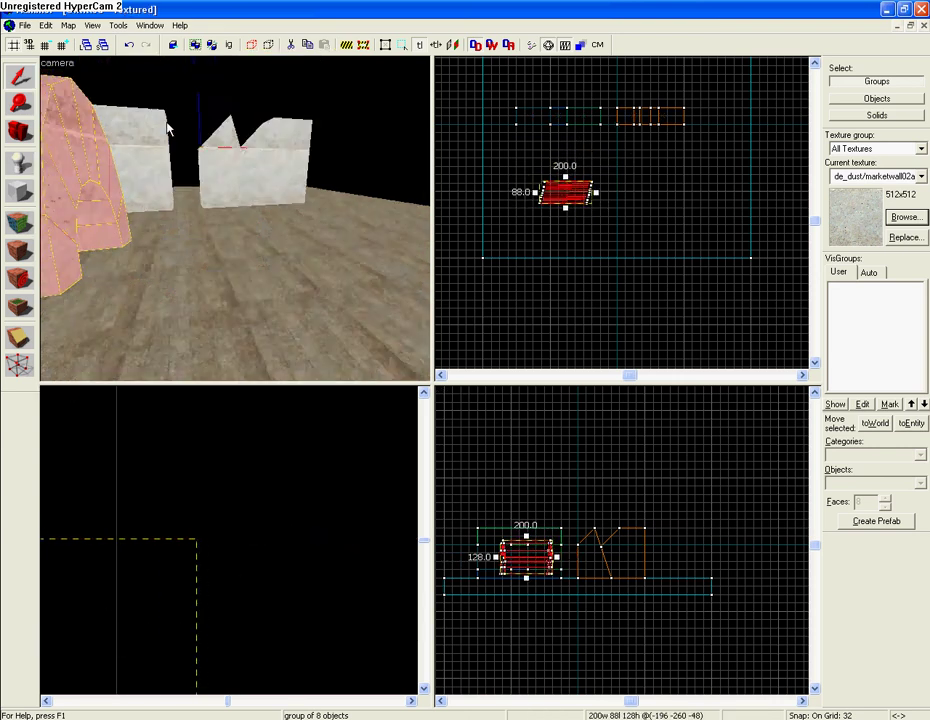
{"action": "key", "text": "Left"}
{"action": "key", "text": "Left"}
{"action": "key", "text": "Left"}
{"action": "key", "text": "Down"}
{"action": "key", "text": "Down"}
- Delete the slanted arch from the floor
{"action": "key", "text": "Down"}
{"action": "key", "text": "Down"}
{"action": "key", "text": "Down"}
{"action": "key", "text": "Down"}
{"action": "key", "text": "Down"}
{"action": "key", "text": "Down"}
{"action": "key", "text": "Down"}
{"action": "key", "text": "Down"}
{"action": "key", "text": "Left"}
{"action": "key", "text": "Left"}
{"action": "key", "text": "Right"}
{"action": "key", "text": "Right"}
{"action": "key", "text": "Right"}
{"action": "key", "text": "Right"}
{"action": "key", "text": "Down"}
{"action": "key", "text": "Down"}
{"action": "key", "text": "Right"}
{"action": "key", "text": "Right"}
{"action": "key", "text": "Right"}
{"action": "key", "text": "Right"}
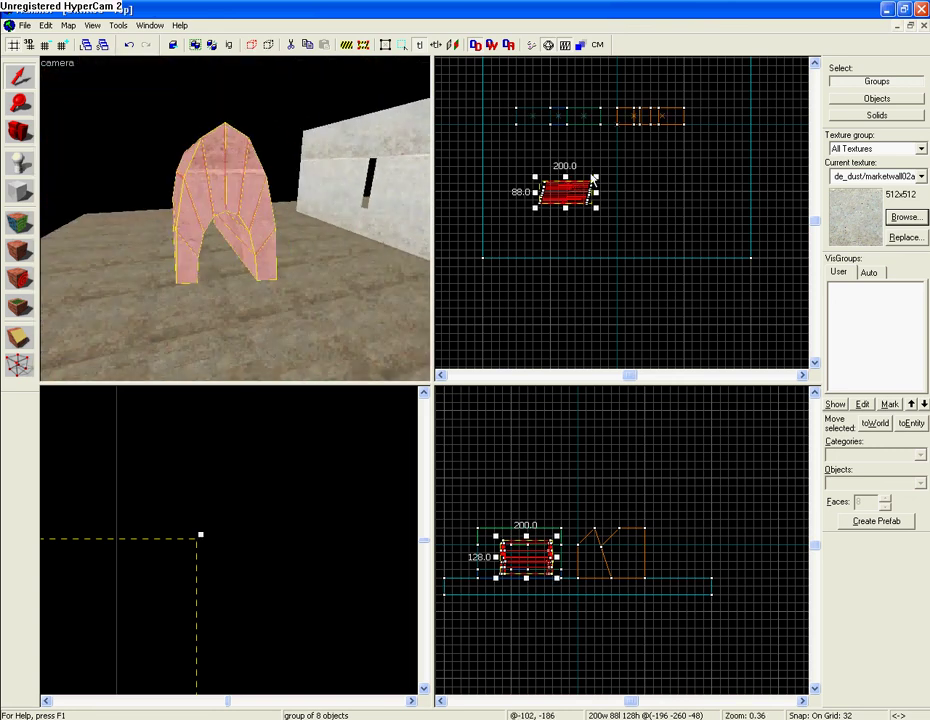
{"action": "key", "text": "Delete"}
- Select the windowed wall piece, lintel, lower block, right-hand walls and floor together
{"action": "left_click", "coordinate": [344, 198]}
{"action": "key", "text": "Down"}
{"action": "key", "text": "Down"}
{"action": "key", "text": "Down"}
{"action": "left_click", "coordinate": [203, 210], "text": "ctrl"}
{"action": "left_click", "coordinate": [198, 155], "text": "ctrl"}
{"action": "left_click", "coordinate": [322, 166], "text": "ctrl"}
{"action": "key", "text": "Right"}
{"action": "key", "text": "Right"}
{"action": "key", "text": "Right"}
{"action": "key", "text": "Right"}
{"action": "key", "text": "Left"}
{"action": "key", "text": "Left"}
{"action": "left_click", "coordinate": [311, 263], "text": "ctrl"}
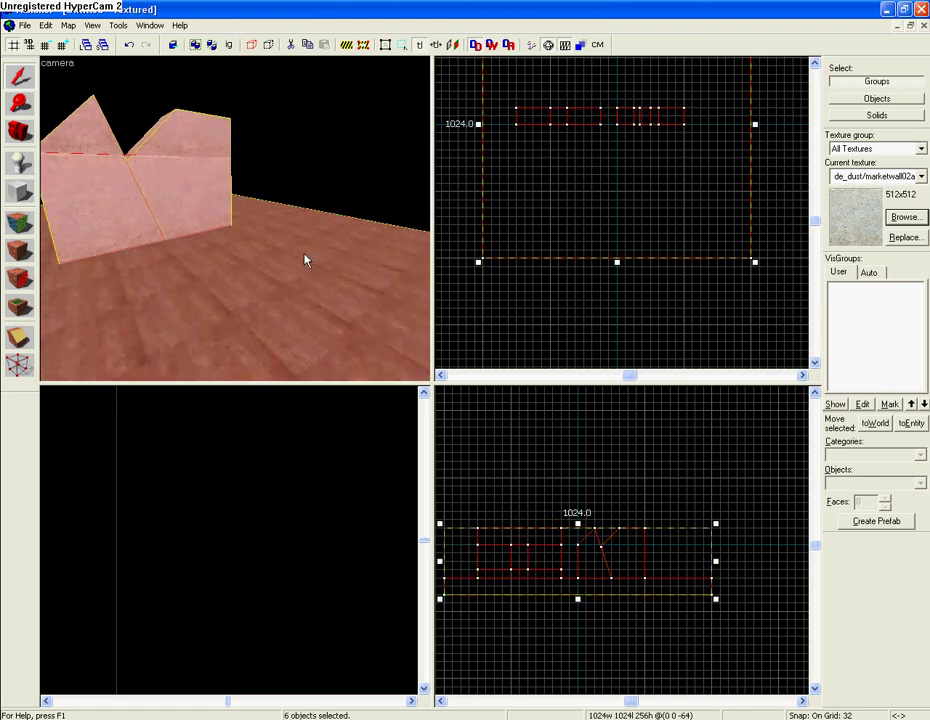
{"action": "key", "text": "Down"}
{"action": "key", "text": "Down"}
{"action": "key", "text": "Down"}
{"action": "key", "text": "Down"}
{"action": "key", "text": "Down"}
{"action": "key", "text": "Down"}
{"action": "key", "text": "Down"}
{"action": "key", "text": "Down"}
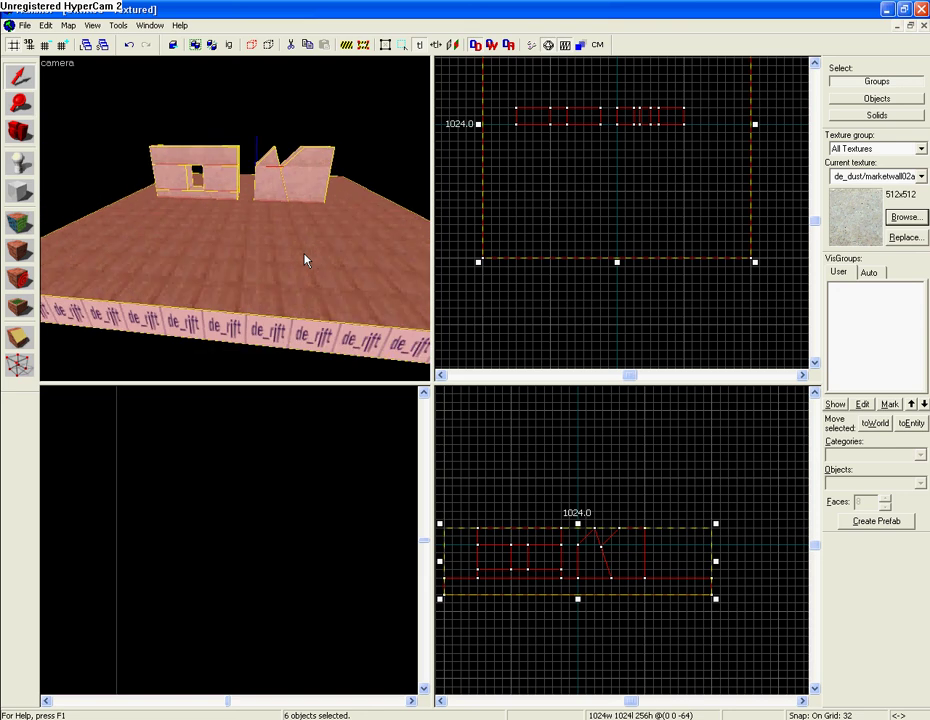